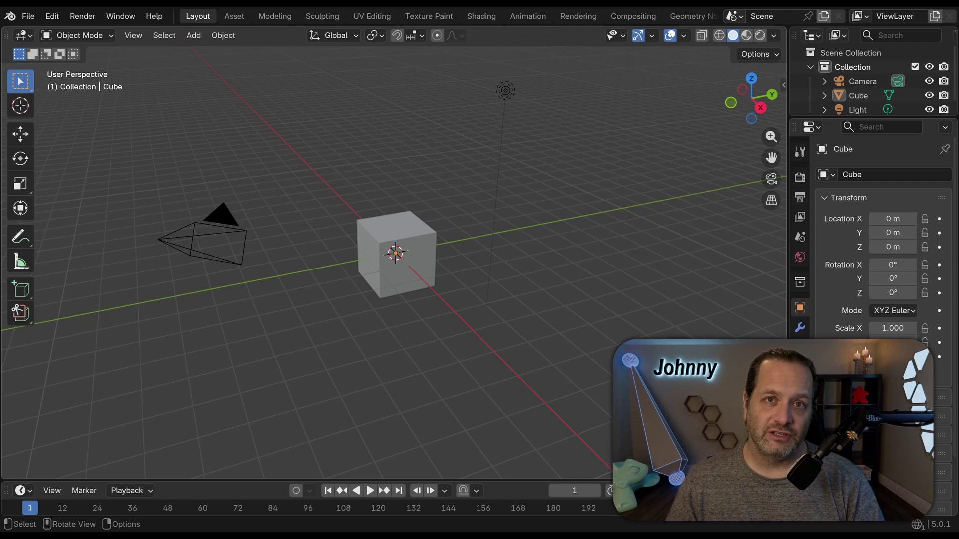
# In Preferences > Get Extensions, search 'hinge extr' and install Hinge Extrude 1.0.5
pyautogui.click(56, 19)
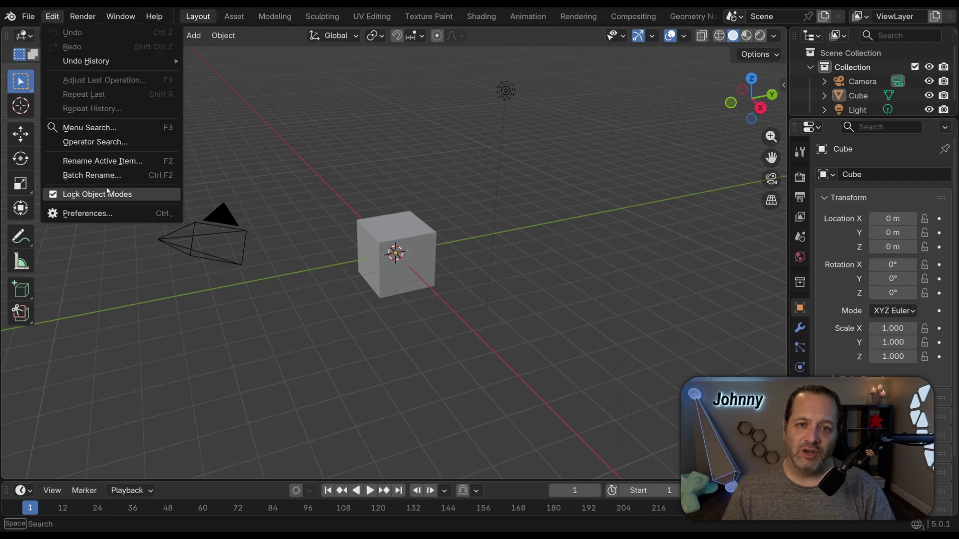
pyautogui.click(102, 214)
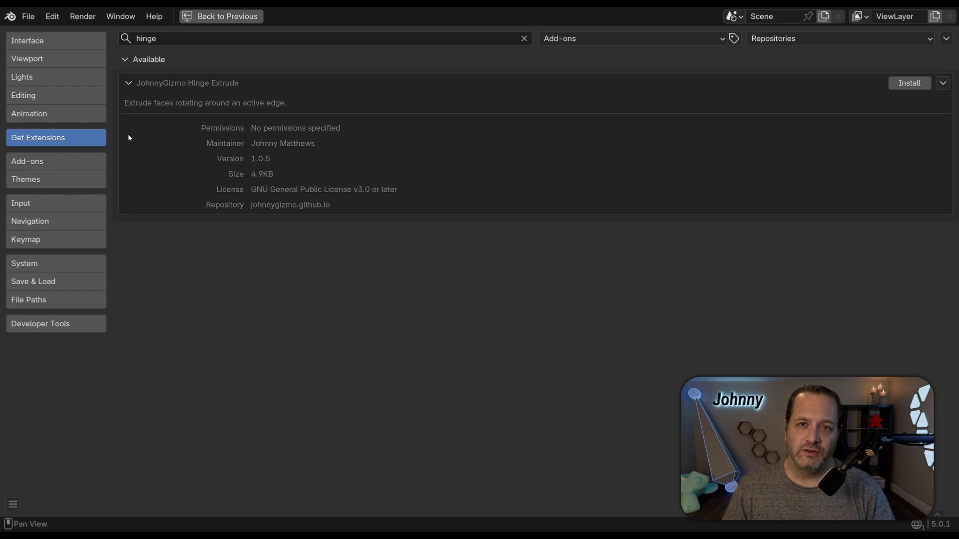
pyautogui.click(929, 39)
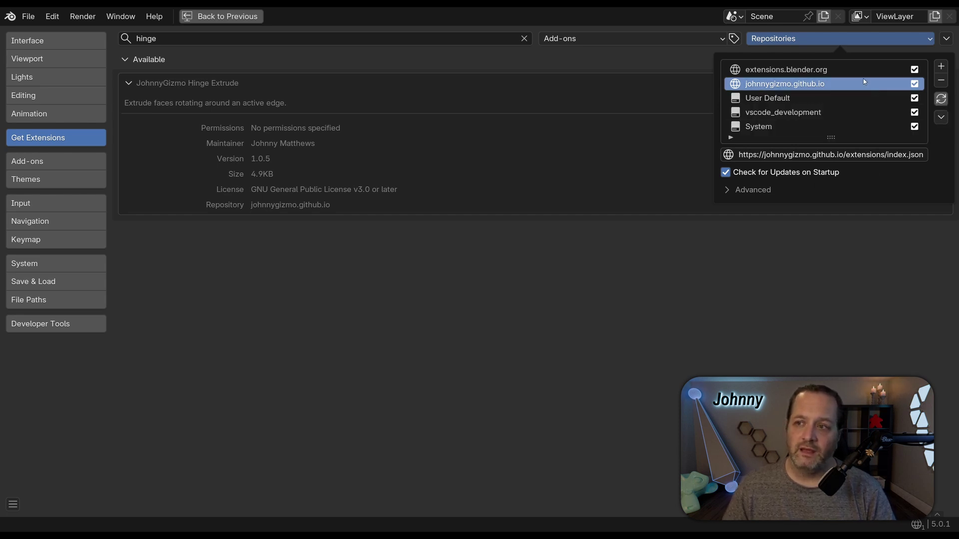
pyautogui.click(759, 283)
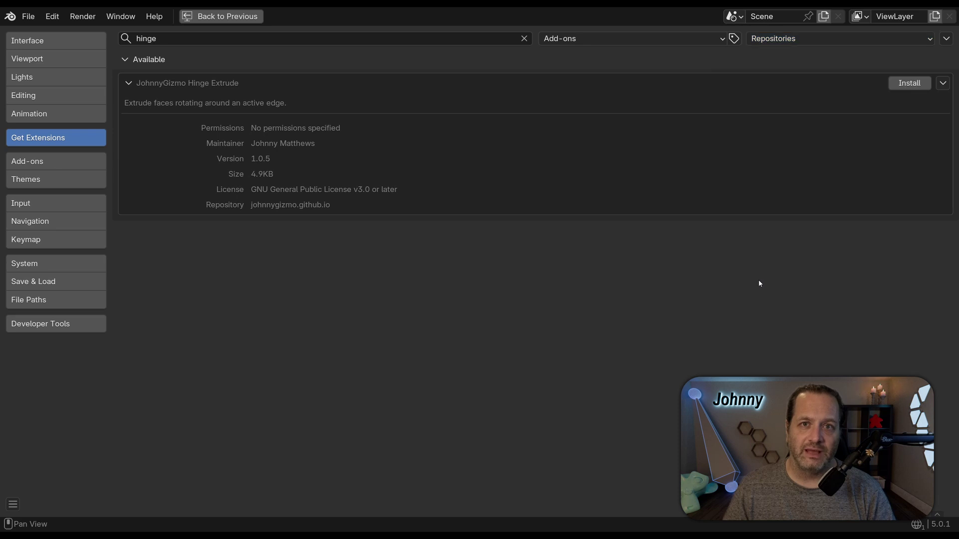
pyautogui.click(525, 39)
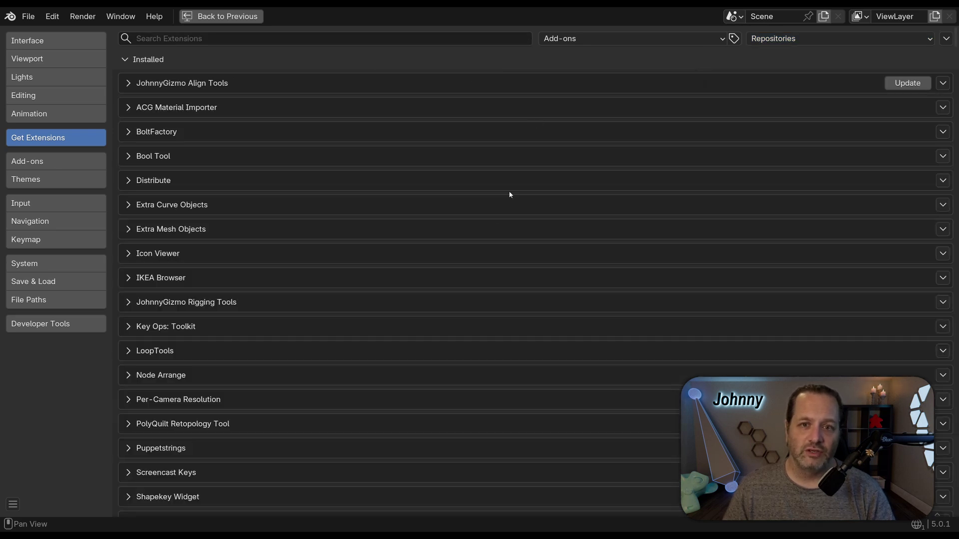
pyautogui.click(299, 40)
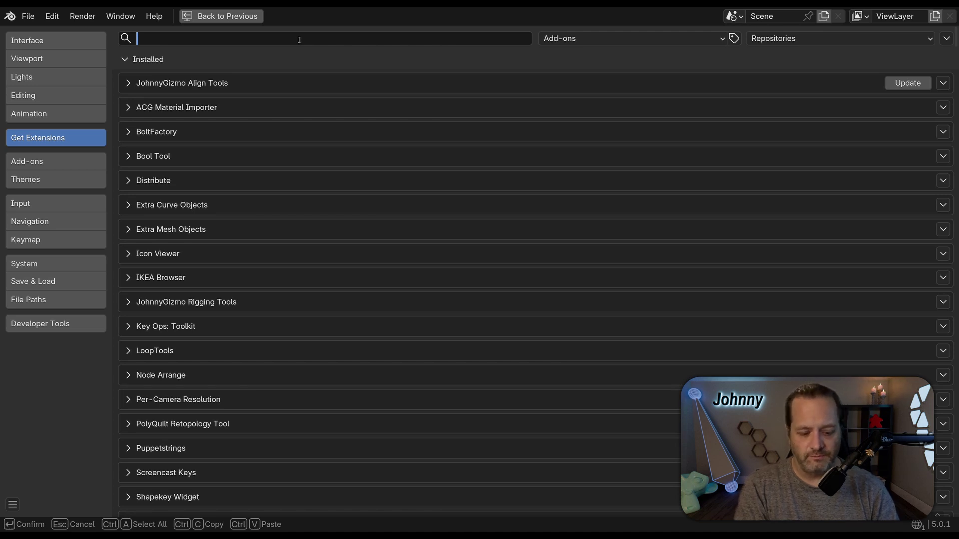
pyautogui.write('hinge ex')
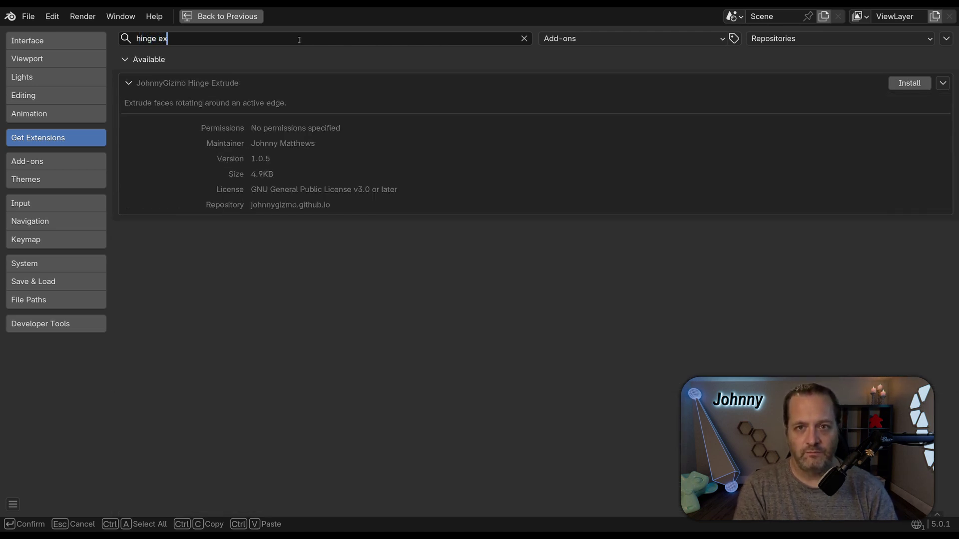
pyautogui.write('tr')
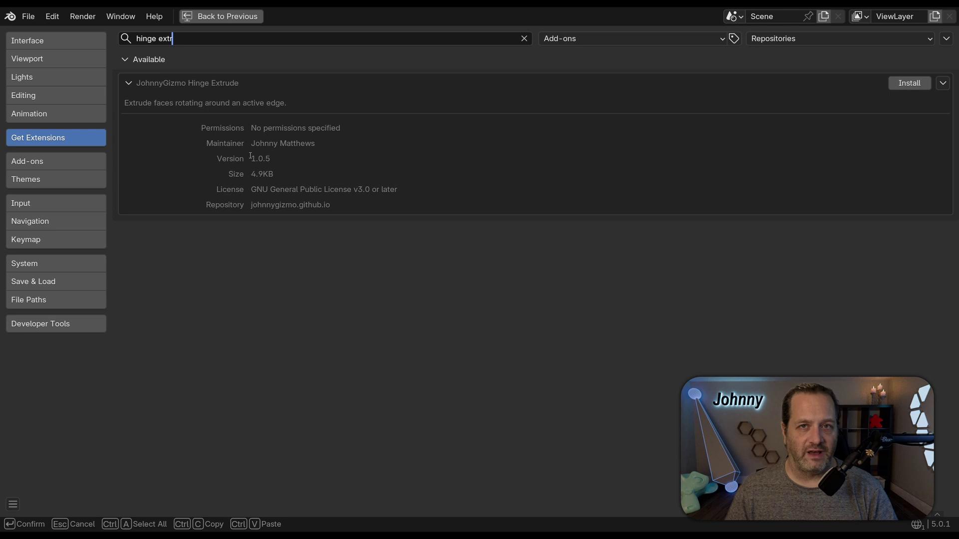
pyautogui.click(911, 87)
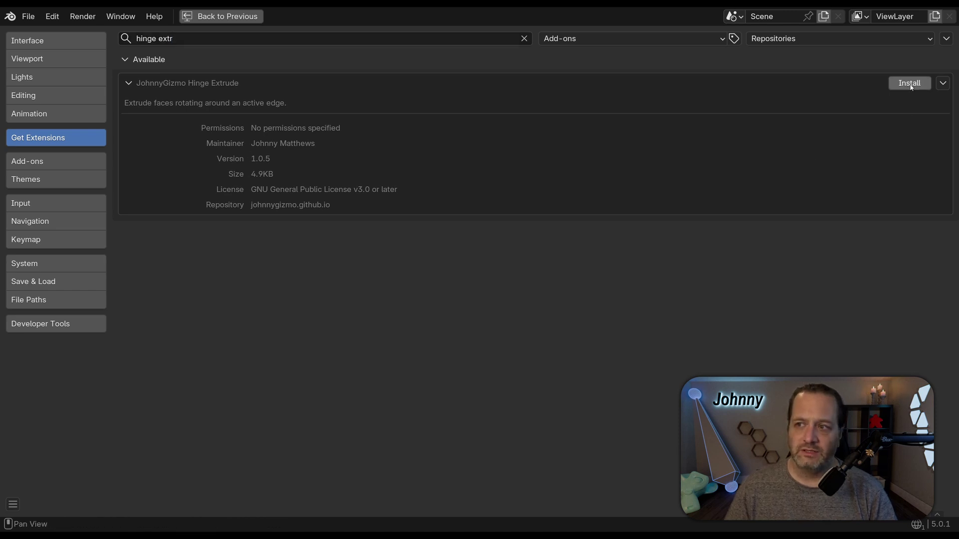
# Return to the 3D scene, select the default cube and enter Edit Mode
pyautogui.click(230, 17)
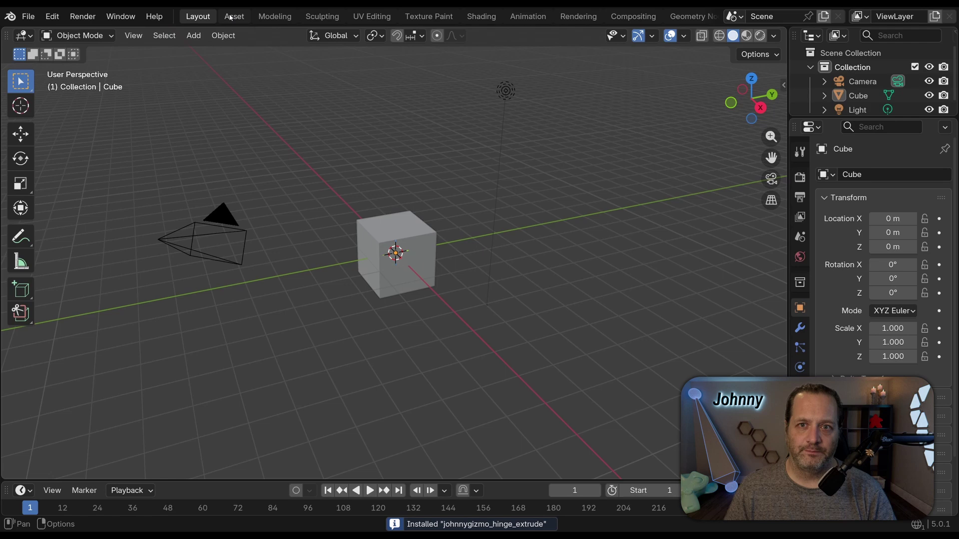
pyautogui.click(414, 225)
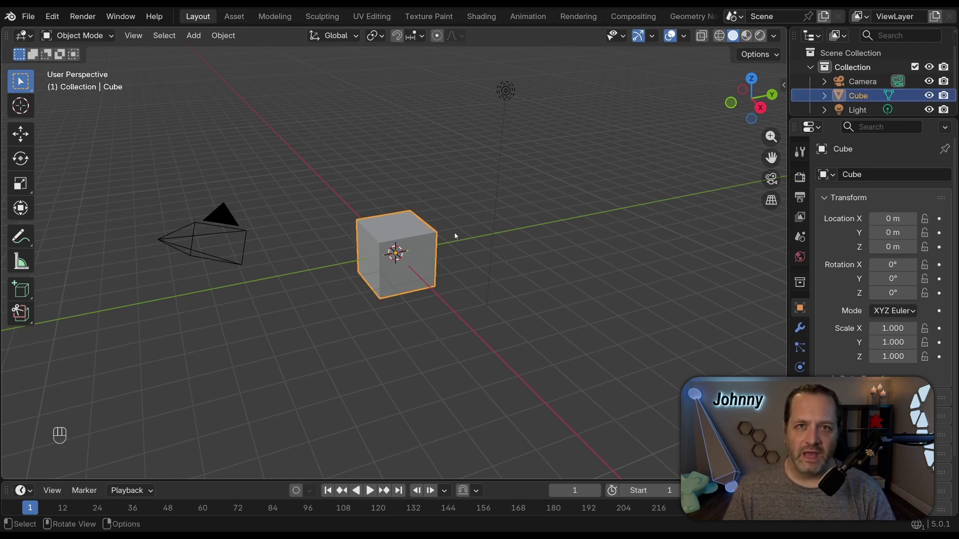
pyautogui.scroll(5, 423, 250)
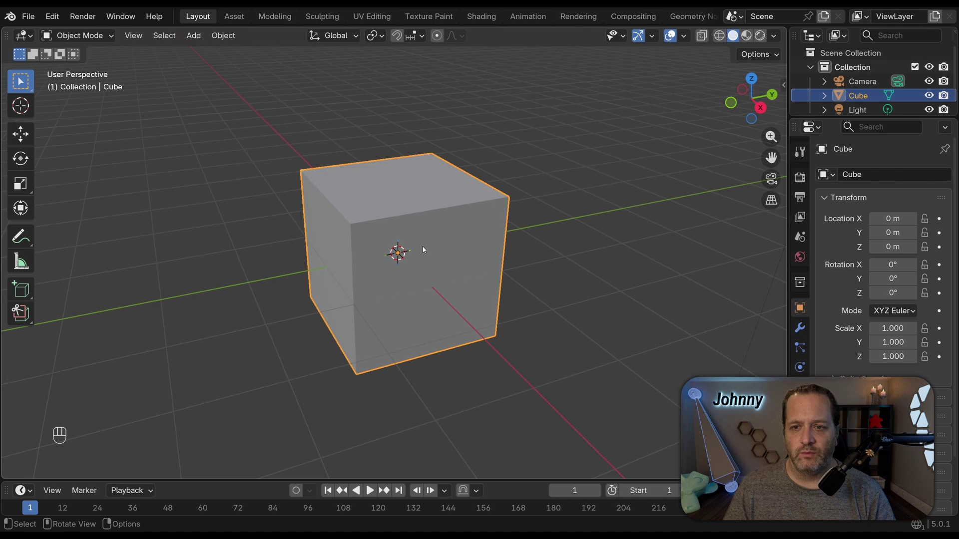
pyautogui.moveTo(423, 249); pyautogui.dragTo(401, 218, button='middle')
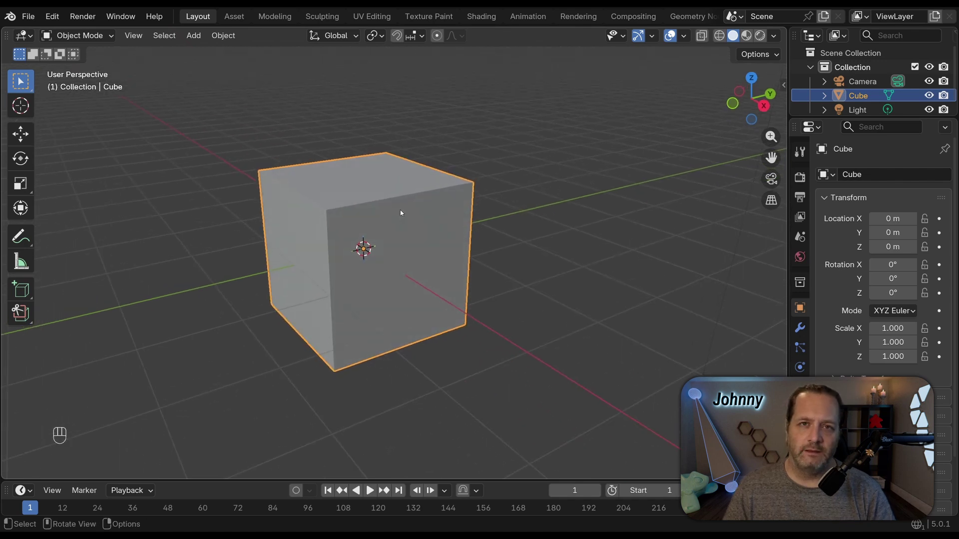
pyautogui.press('Tab')
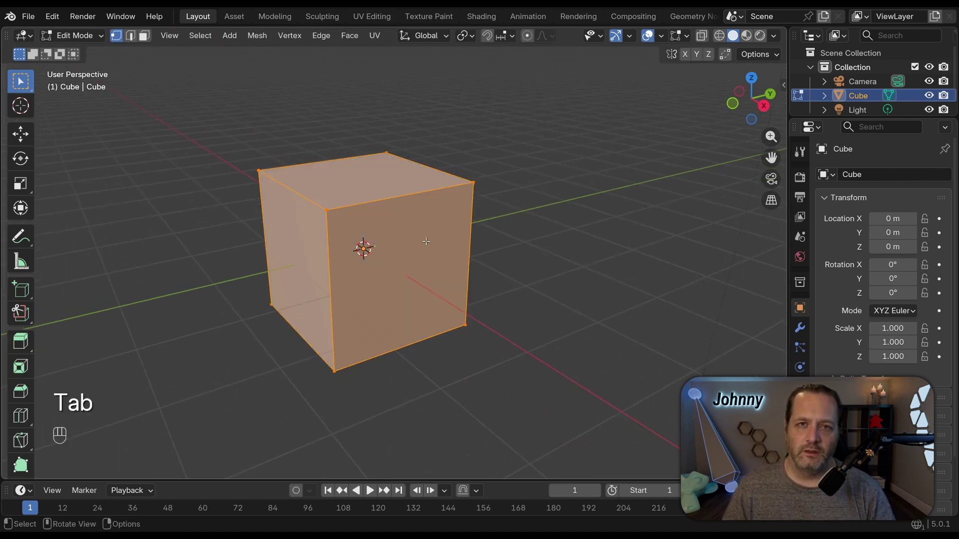
# Add two evenly centred loop cuts around the cube with Ctrl+R
pyautogui.hotkey('ctrl', 'r')
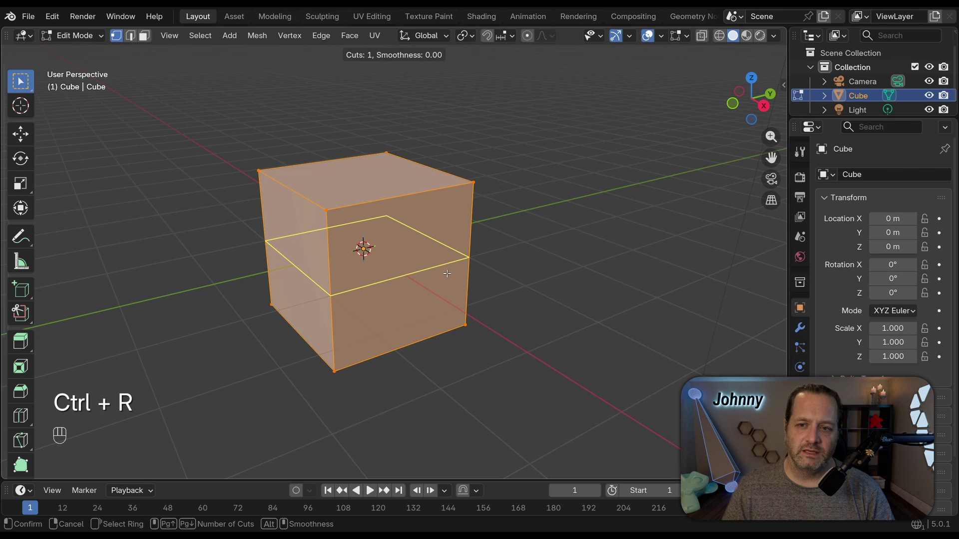
pyautogui.scroll(1, 447, 274)
pyautogui.click(447, 274)
pyautogui.rightClick(447, 274)
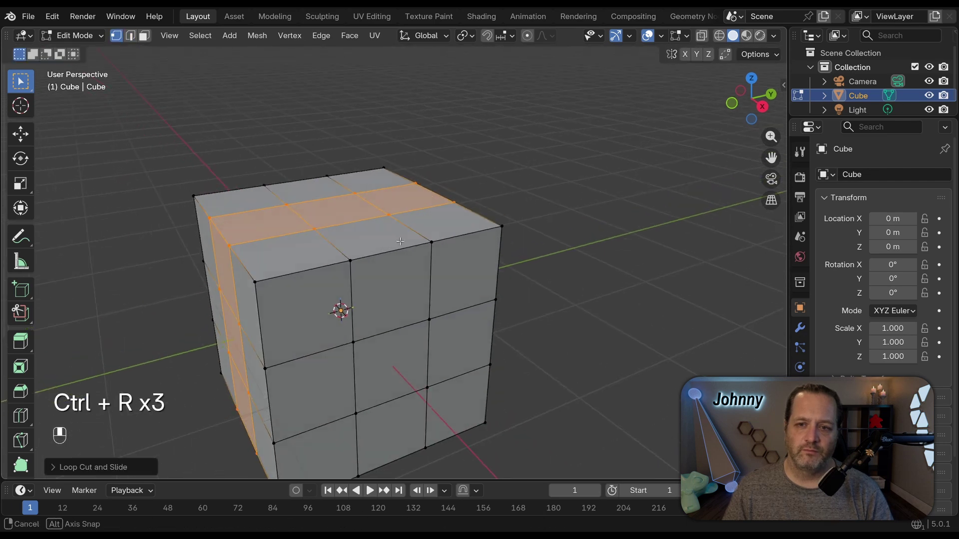
# Switch to face mode, select a top face, frame it and hide the toolbar
pyautogui.moveTo(399, 241); pyautogui.dragTo(338, 221, button='middle')
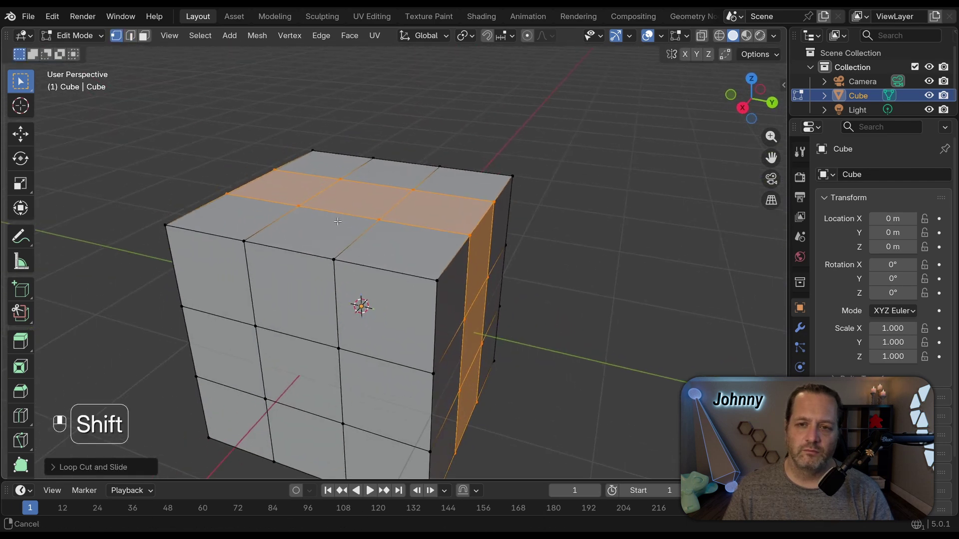
pyautogui.press('3')
pyautogui.click(337, 221)
pyautogui.press('KP_Decimal')
pyautogui.press('t')
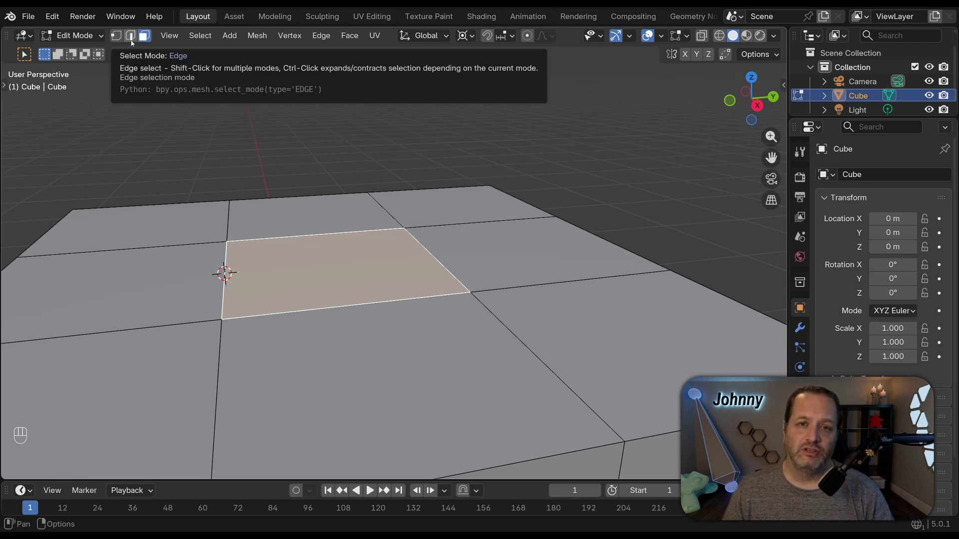
# Enable edge selection alongside faces and make the face's left edge the active edge
pyautogui.keyDown('shift'); pyautogui.click(131, 41); pyautogui.keyUp('shift')
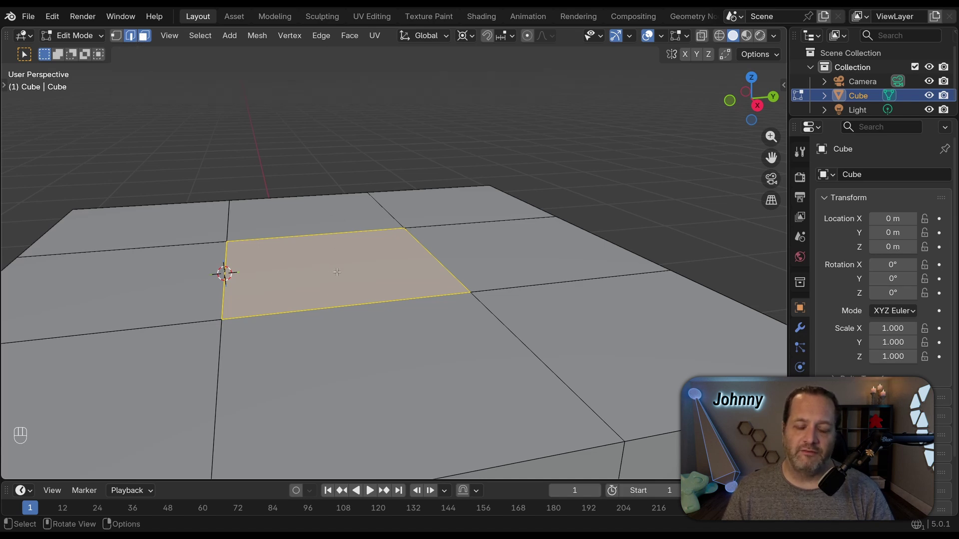
pyautogui.keyDown('shift'); pyautogui.click(222, 296); pyautogui.keyUp('shift')
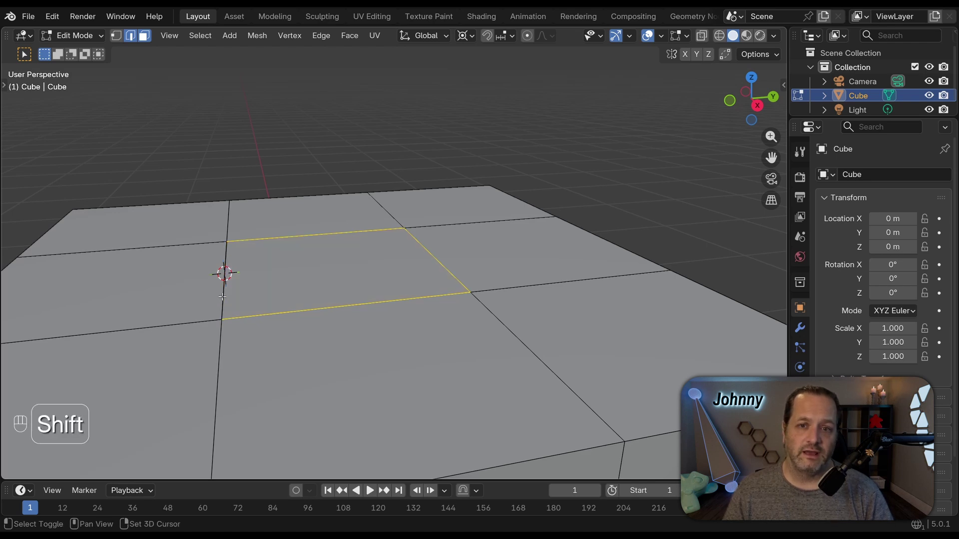
pyautogui.keyDown('shift'); pyautogui.click(222, 297); pyautogui.keyUp('shift')
# Snap the 3D cursor to world origin and orbit closer over the face
pyautogui.hotkey('shift', 's')
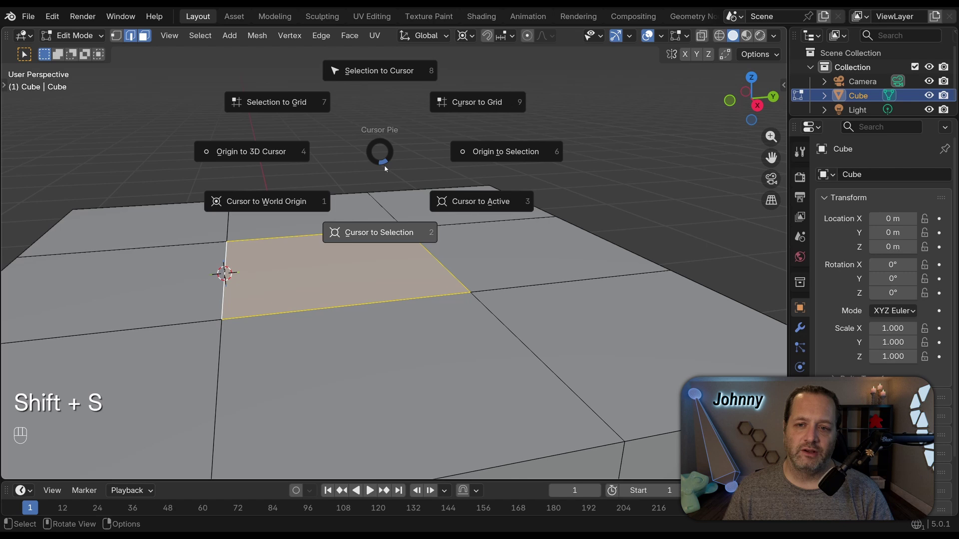
pyautogui.click(278, 202)
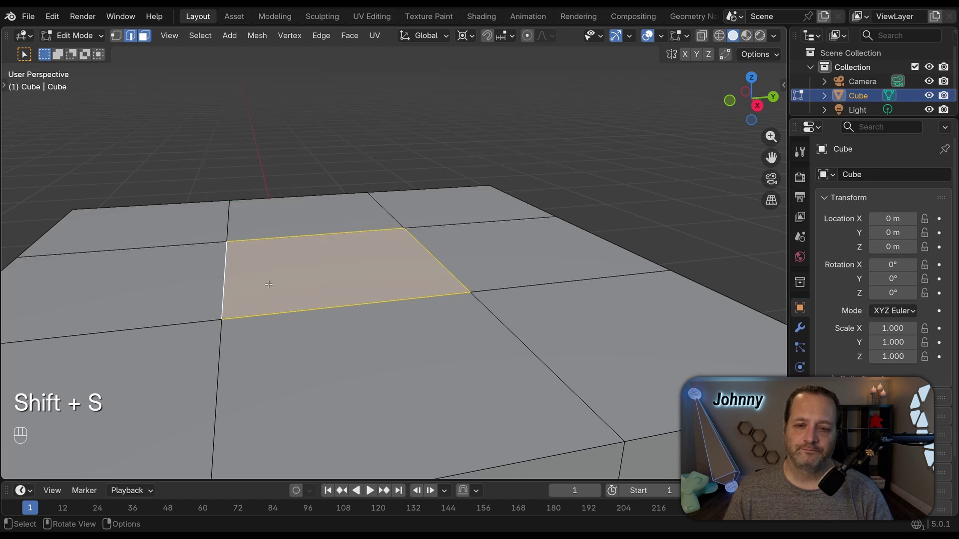
pyautogui.moveTo(269, 284); pyautogui.dragTo(316, 275, button='middle')
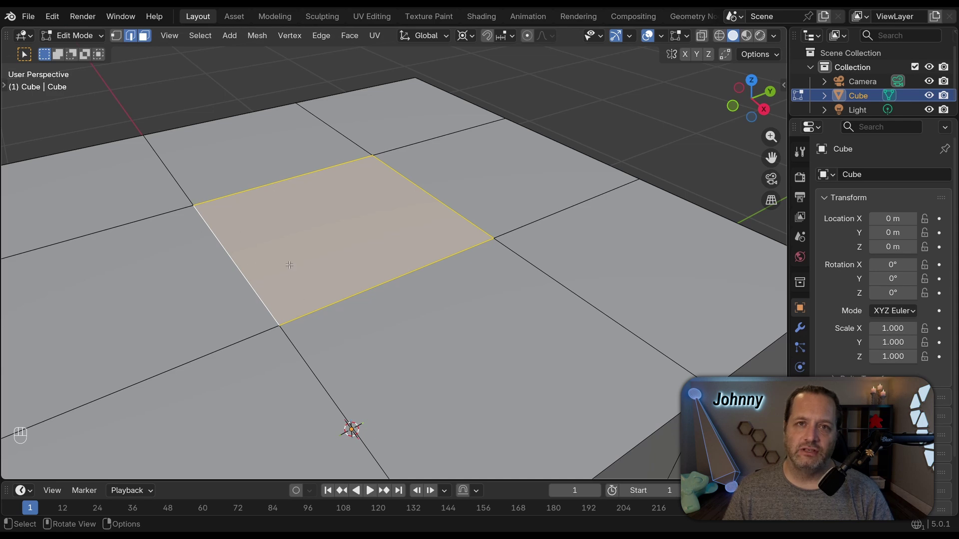
pyautogui.moveTo(514, 83); pyautogui.dragTo(490, 60, button='middle')
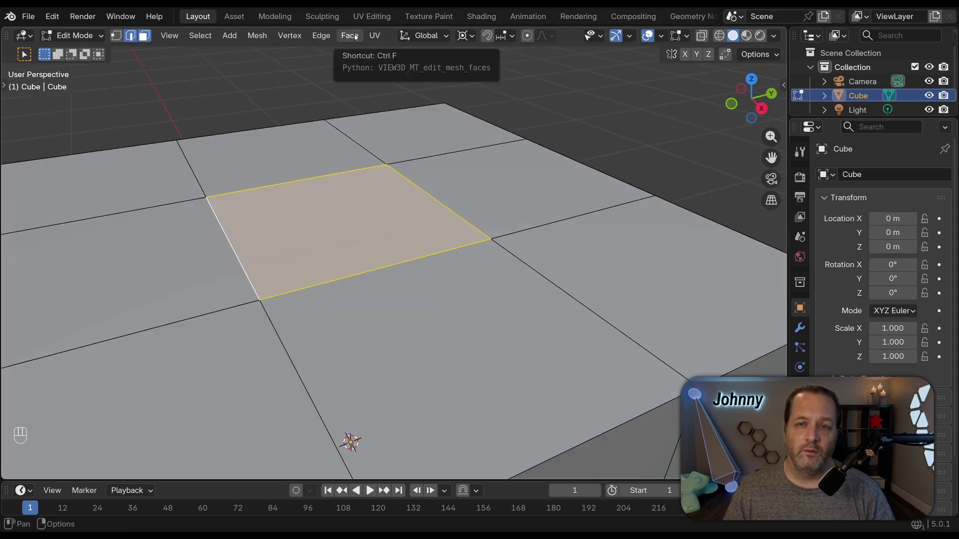
# Hinge-extrude the top face around its left edge at 30° in 4 steps
pyautogui.click(350, 36)
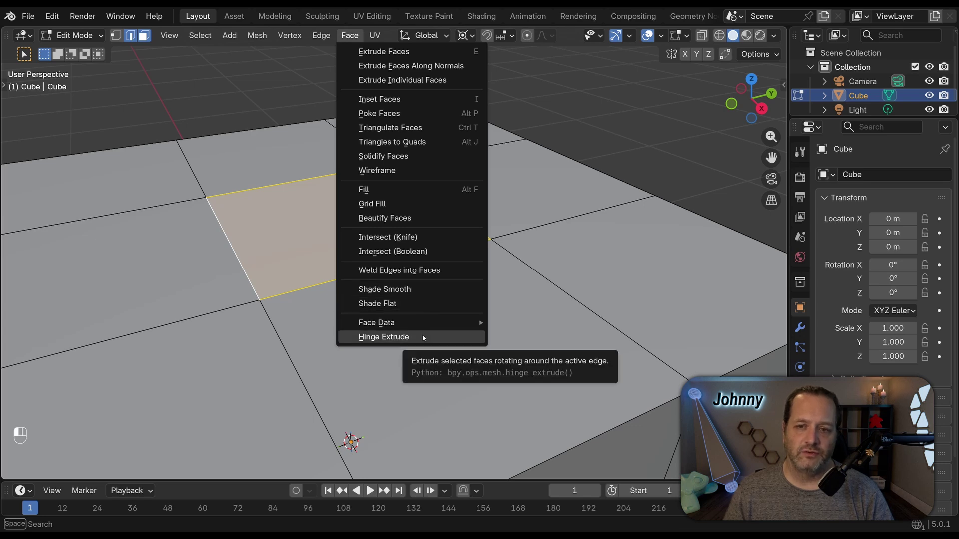
pyautogui.click(384, 337)
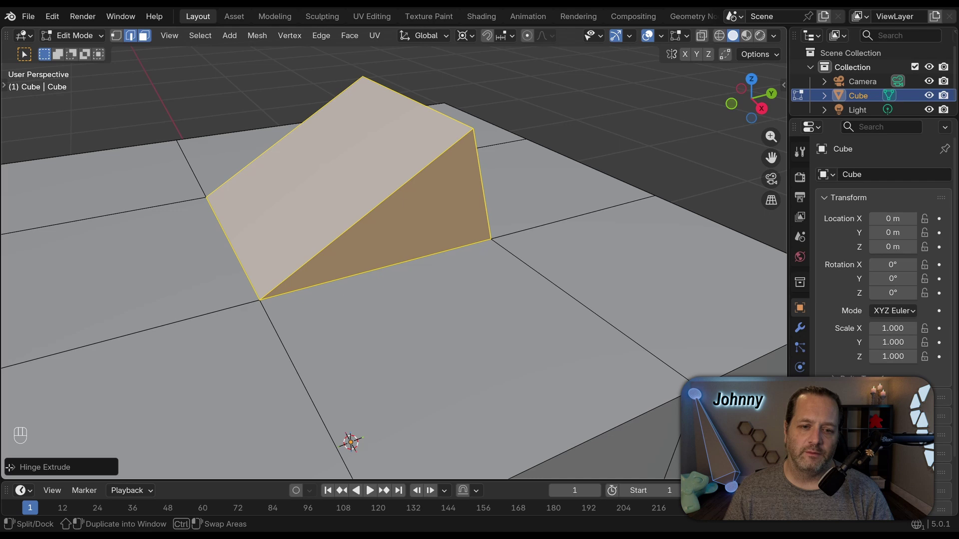
pyautogui.click(15, 469)
pyautogui.moveTo(400, 381); pyautogui.dragTo(144, 408, button='middle')
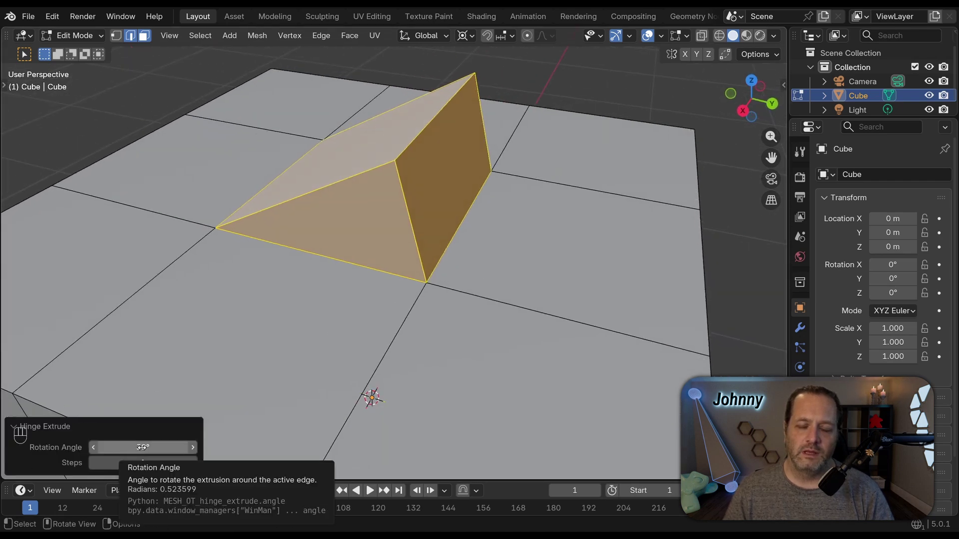
pyautogui.moveTo(133, 447)
pyautogui.mouseDown()
pyautogui.moveTo(152, 447)
pyautogui.moveTo(120, 447)
pyautogui.moveTo(129, 449)
pyautogui.mouseUp()
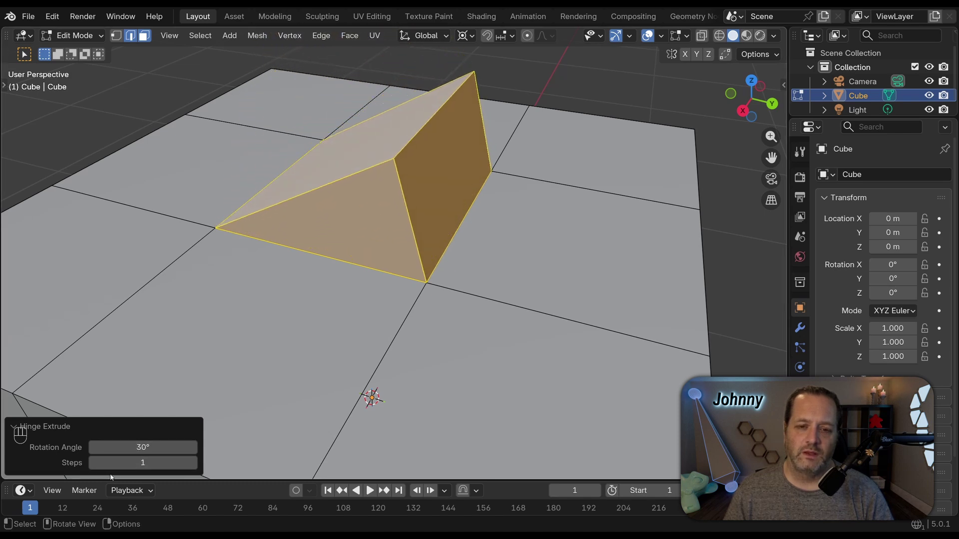
pyautogui.click(194, 463)
pyautogui.click(194, 463)
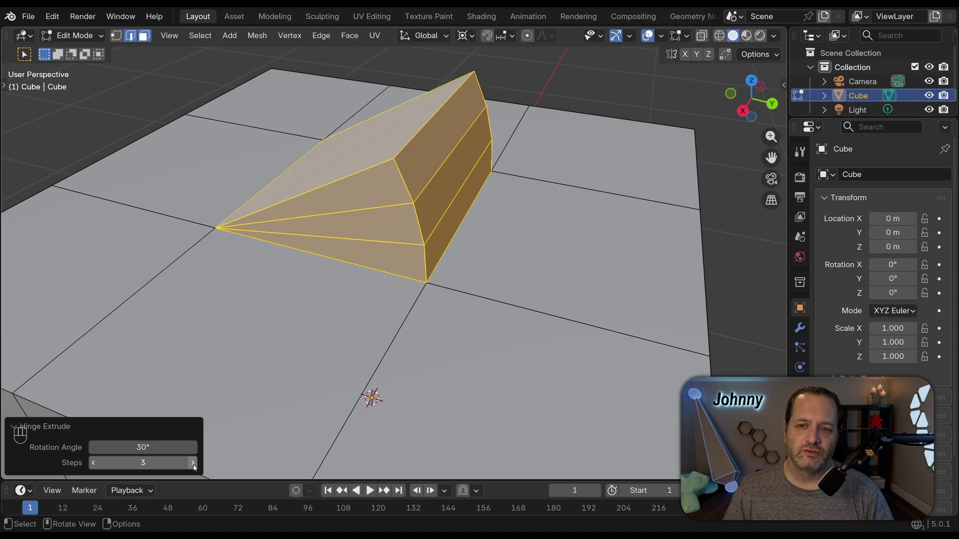
pyautogui.click(194, 464)
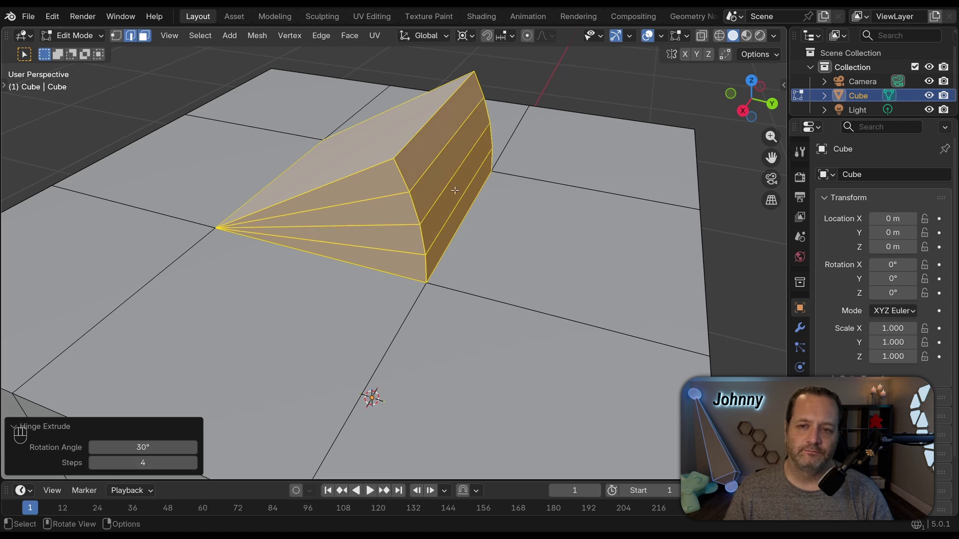
# Select a 2×2 block of four faces on the cube's side
pyautogui.moveTo(414, 263); pyautogui.dragTo(468, 274, button='middle')
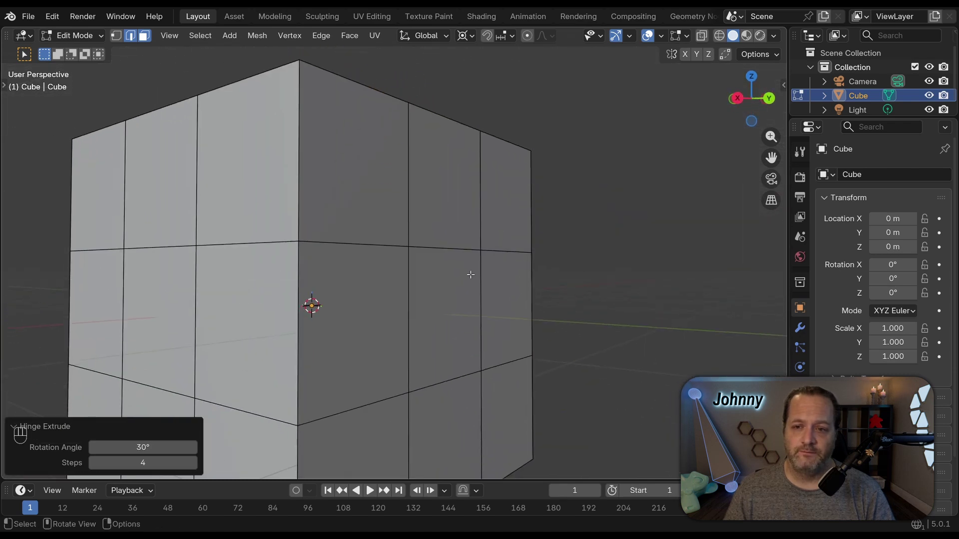
pyautogui.keyDown('shift'); pyautogui.click(441, 226); pyautogui.keyUp('shift')
pyautogui.keyDown('shift'); pyautogui.click(385, 214); pyautogui.keyUp('shift')
pyautogui.keyDown('shift'); pyautogui.click(373, 292); pyautogui.keyUp('shift')
pyautogui.keyDown('shift'); pyautogui.click(444, 303); pyautogui.keyUp('shift')
pyautogui.moveTo(445, 303); pyautogui.dragTo(382, 338, button='middle')
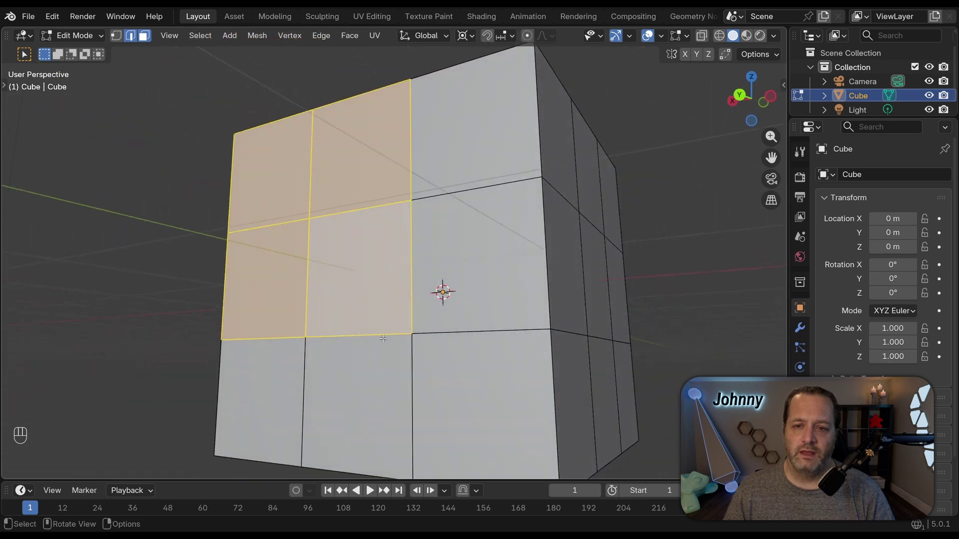
# Hinge-extrude the four selected side faces via Face > Hinge Extrude
pyautogui.keyDown('shift'); pyautogui.click(350, 338); pyautogui.keyUp('shift')
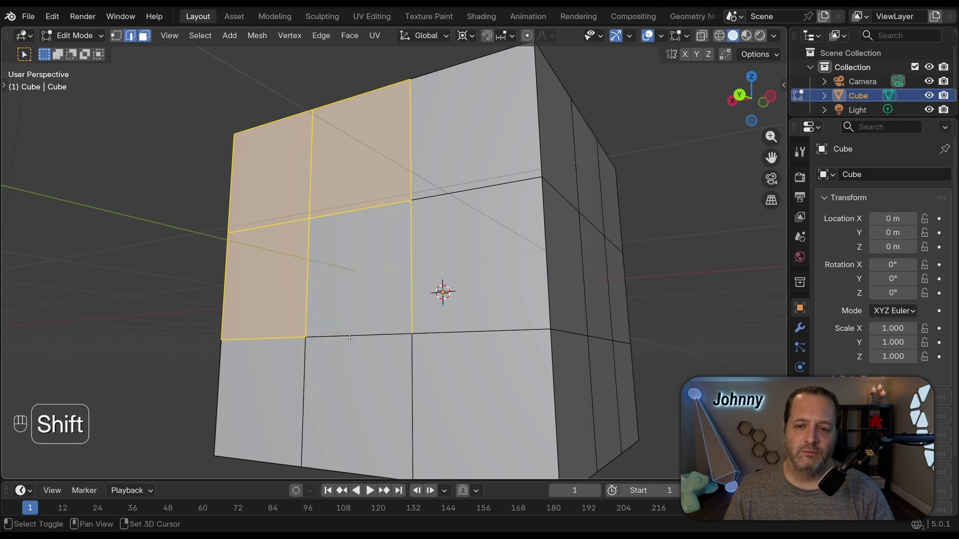
pyautogui.keyDown('shift'); pyautogui.click(349, 338); pyautogui.keyUp('shift')
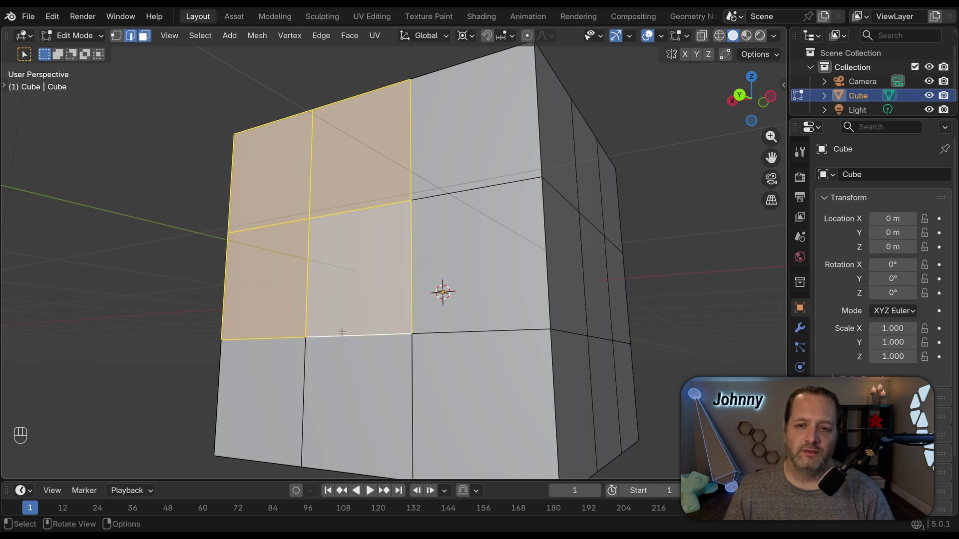
pyautogui.moveTo(353, 321); pyautogui.dragTo(339, 280, button='middle')
pyautogui.click(350, 35)
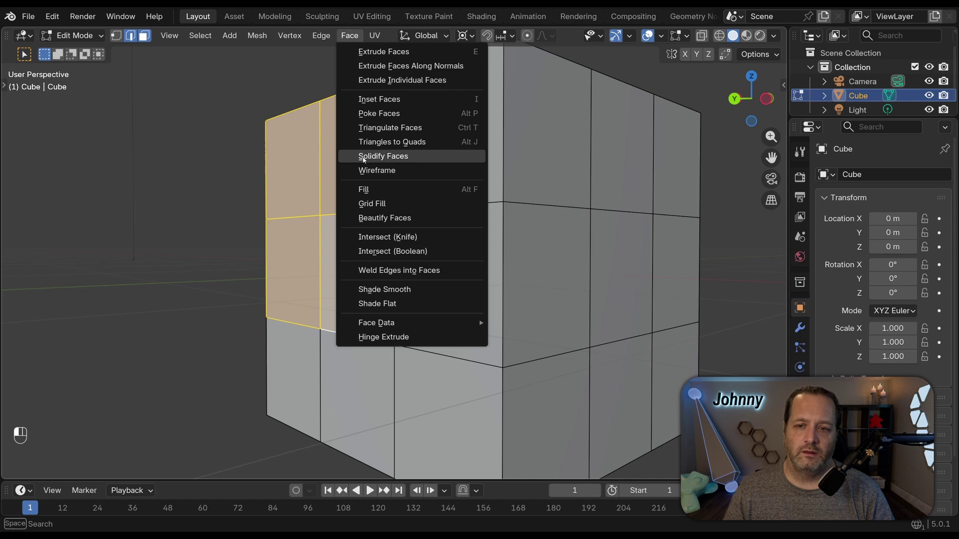
pyautogui.click(383, 338)
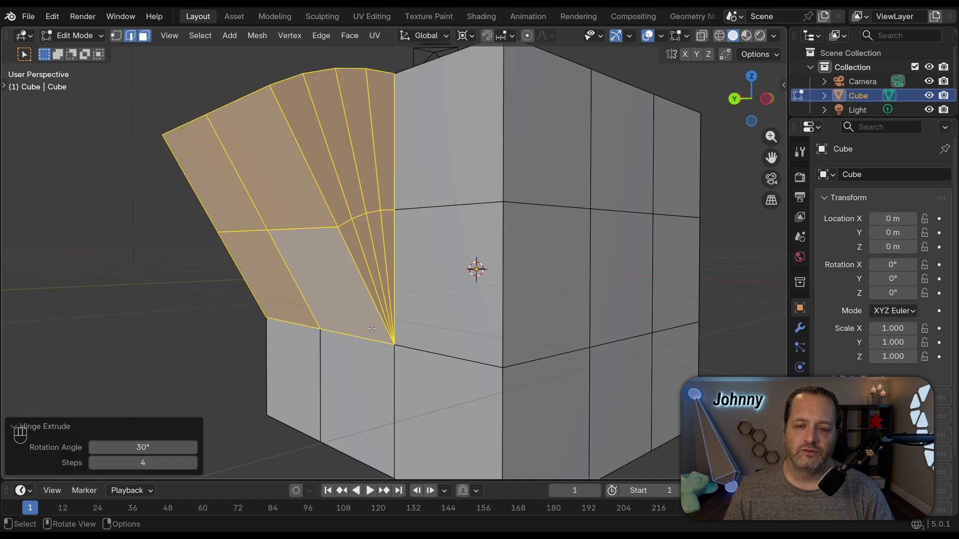
# Select a 2×2 block of faces on another side and extrude it outward
pyautogui.moveTo(350, 280); pyautogui.dragTo(370, 219, button='middle')
pyautogui.click(370, 219)
pyautogui.keyDown('shift'); pyautogui.click(403, 240); pyautogui.keyUp('shift')
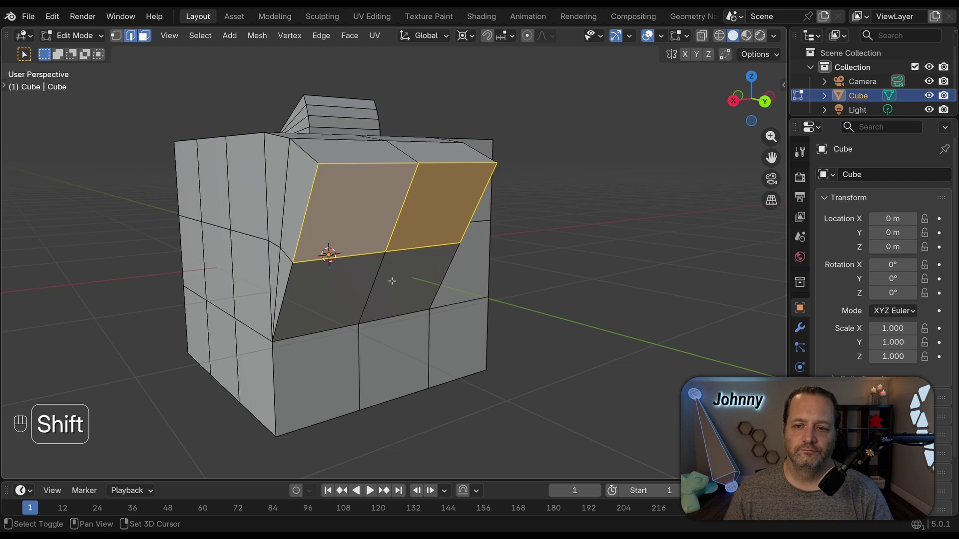
pyautogui.keyDown('shift'); pyautogui.click(404, 282); pyautogui.keyUp('shift')
pyautogui.keyDown('shift'); pyautogui.click(339, 281); pyautogui.keyUp('shift')
pyautogui.moveTo(340, 281); pyautogui.dragTo(337, 198, button='middle')
pyautogui.press('e')
pyautogui.click(518, 248)
# Select the block's four end faces and hinge-extrude them at 30° in 2 steps
pyautogui.hotkey('alt', 'a')
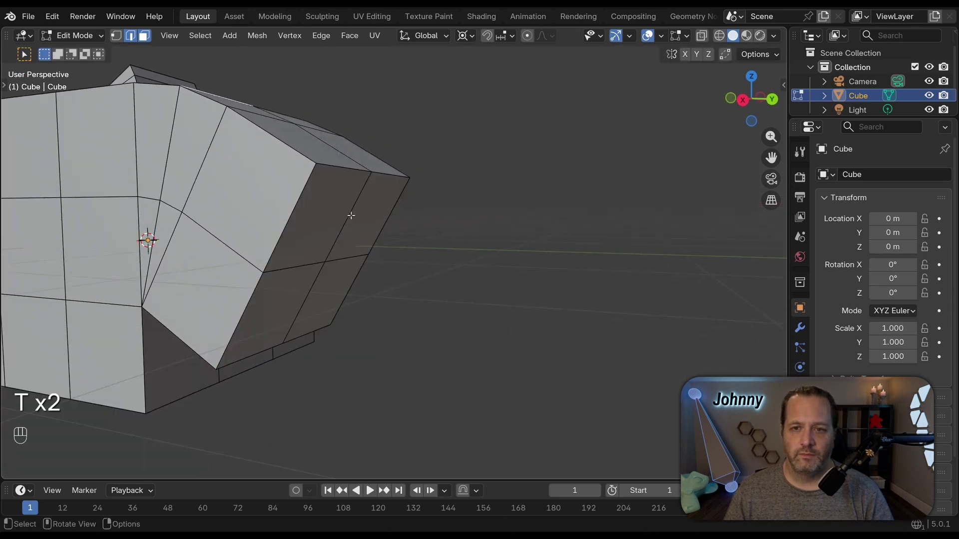
pyautogui.click(352, 215)
pyautogui.keyDown('shift'); pyautogui.click(305, 220); pyautogui.keyUp('shift')
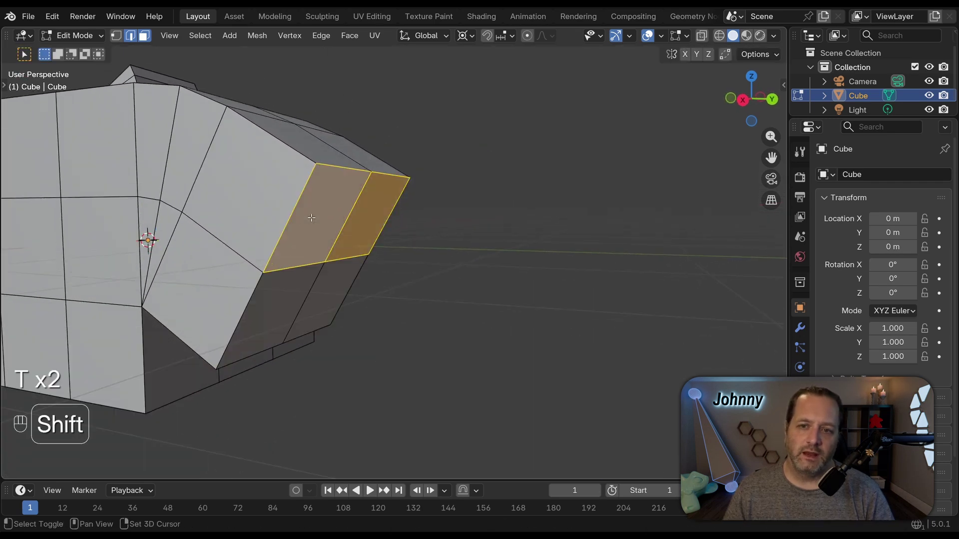
pyautogui.keyDown('shift'); pyautogui.click(327, 296); pyautogui.keyUp('shift')
pyautogui.keyDown('shift'); pyautogui.click(283, 295); pyautogui.keyUp('shift')
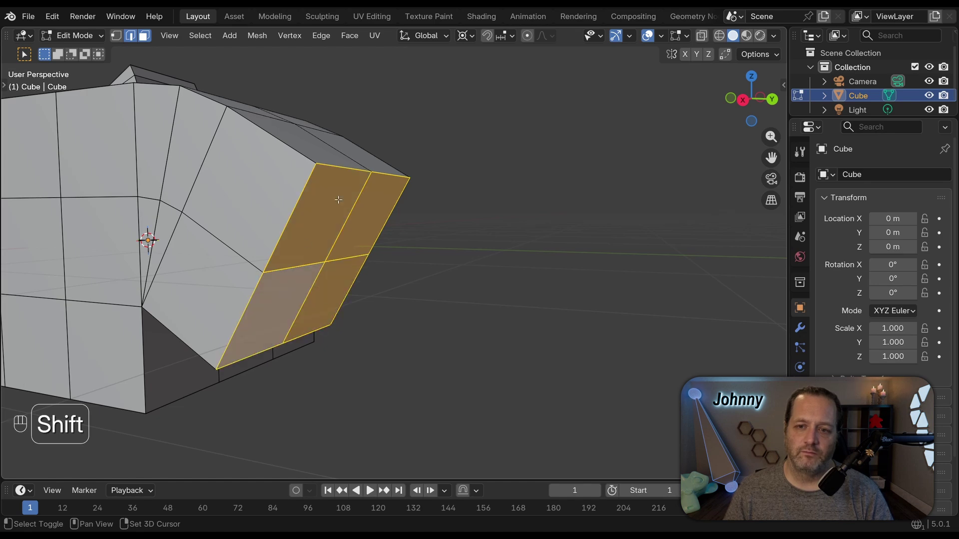
pyautogui.keyDown('shift'); pyautogui.click(338, 169); pyautogui.keyUp('shift')
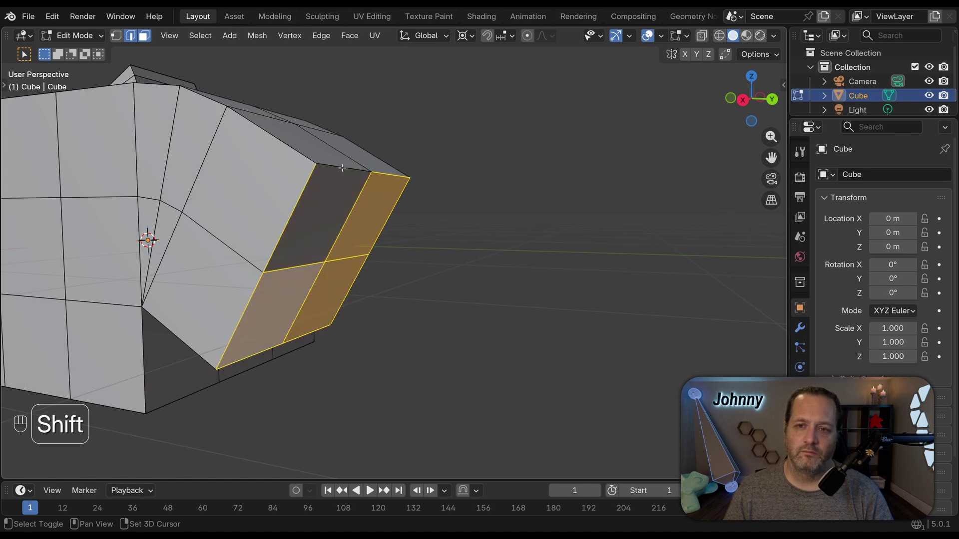
pyautogui.keyDown('shift'); pyautogui.click(341, 169); pyautogui.keyUp('shift')
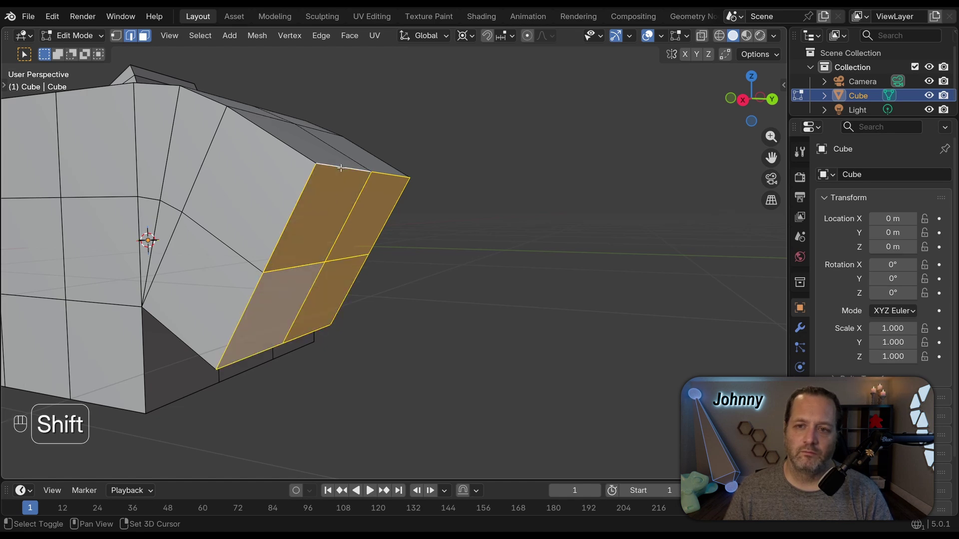
pyautogui.click(344, 35)
pyautogui.click(380, 337)
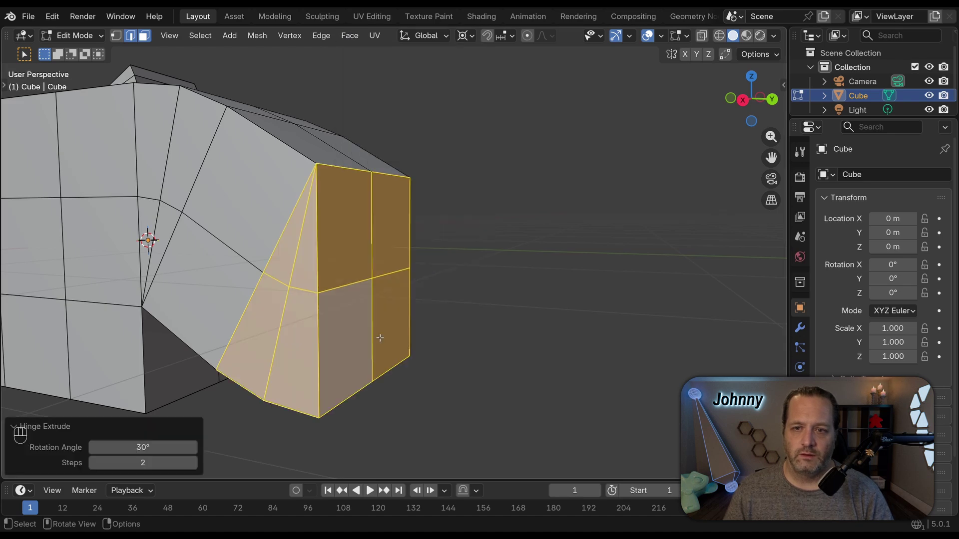
pyautogui.moveTo(383, 324); pyautogui.dragTo(377, 246, button='middle')
# Box-select the bent block's end faces and extrude them about 1.3215 m outward
pyautogui.press('a')
pyautogui.press('a')
pyautogui.press('3')
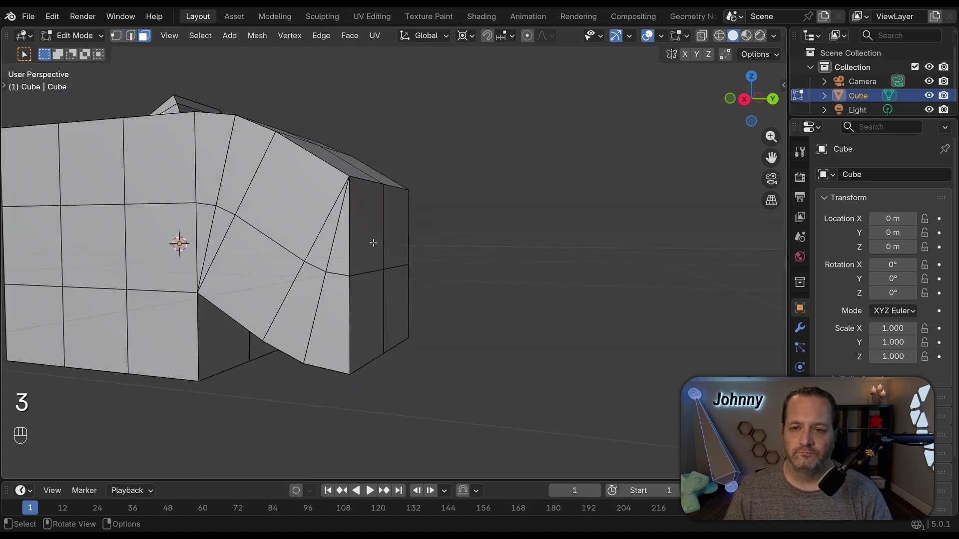
pyautogui.moveTo(372, 242); pyautogui.dragTo(393, 296)
pyautogui.press('e')
pyautogui.click(457, 285)
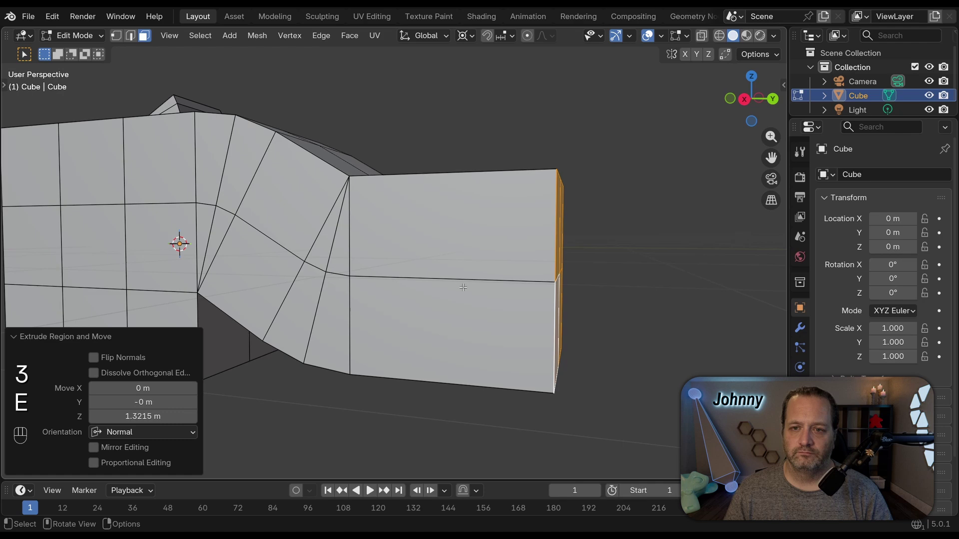
# Inspect the arm in orthographic view and Object Mode, then return to Edit Mode
pyautogui.press('`')
pyautogui.press('`')
pyautogui.press('Tab')
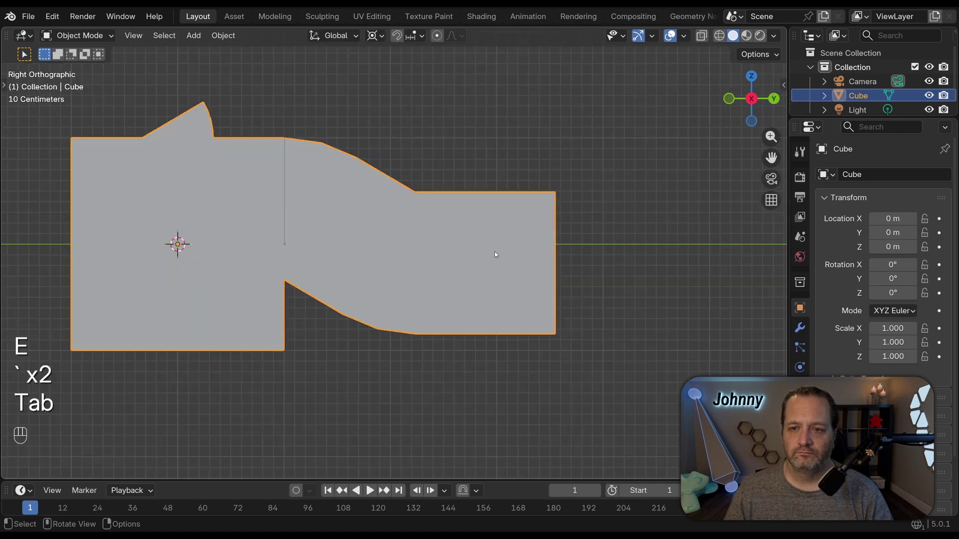
pyautogui.moveTo(494, 250); pyautogui.dragTo(346, 271, button='middle')
pyautogui.scroll(-2, 474, 256)
pyautogui.scroll(3, 346, 271)
pyautogui.press('Tab')
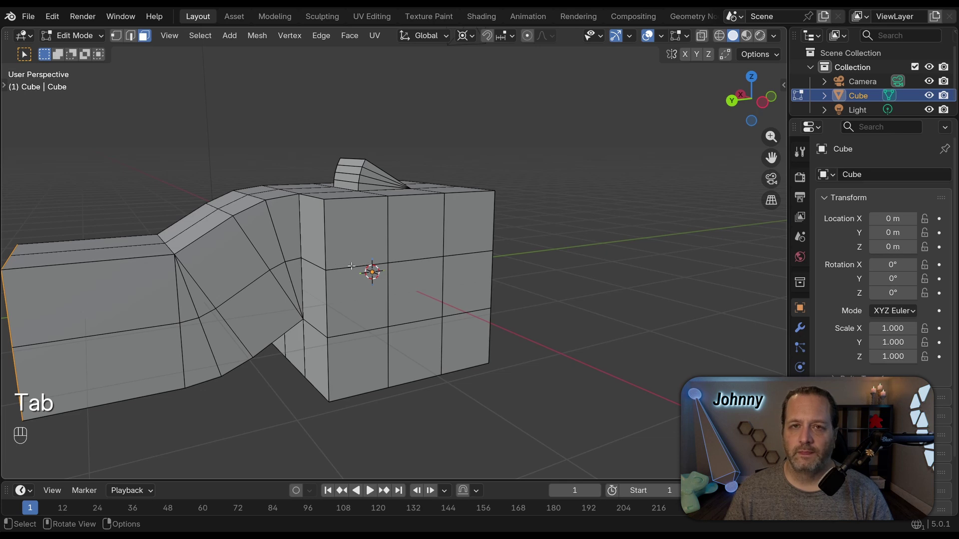
pyautogui.moveTo(351, 266); pyautogui.dragTo(444, 316, button='middle')
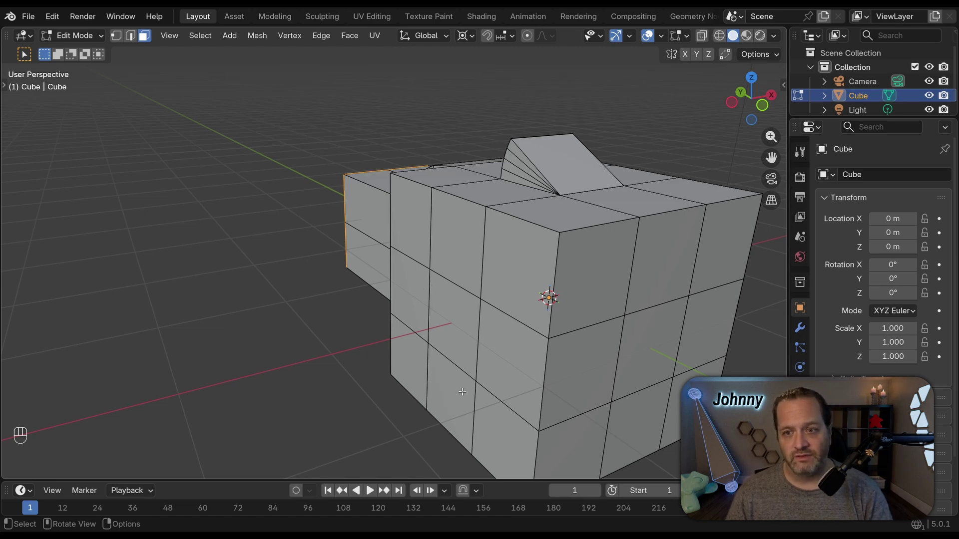
# Select a 2×2 block of side faces plus a detached top edge as the hinge
pyautogui.click(445, 373)
pyautogui.keyDown('shift'); pyautogui.click(446, 372); pyautogui.keyUp('shift')
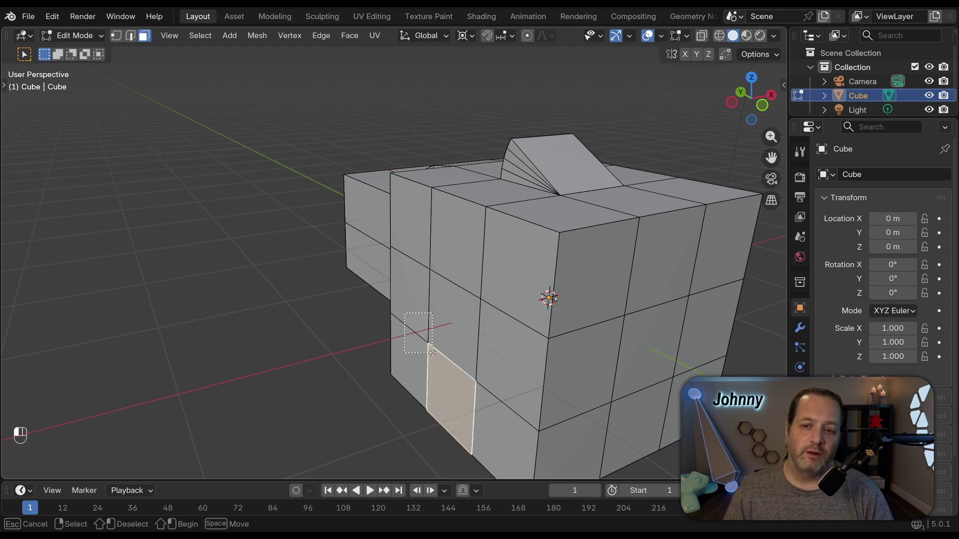
pyautogui.keyDown('shift'); pyautogui.click(130, 36); pyautogui.keyUp('shift')
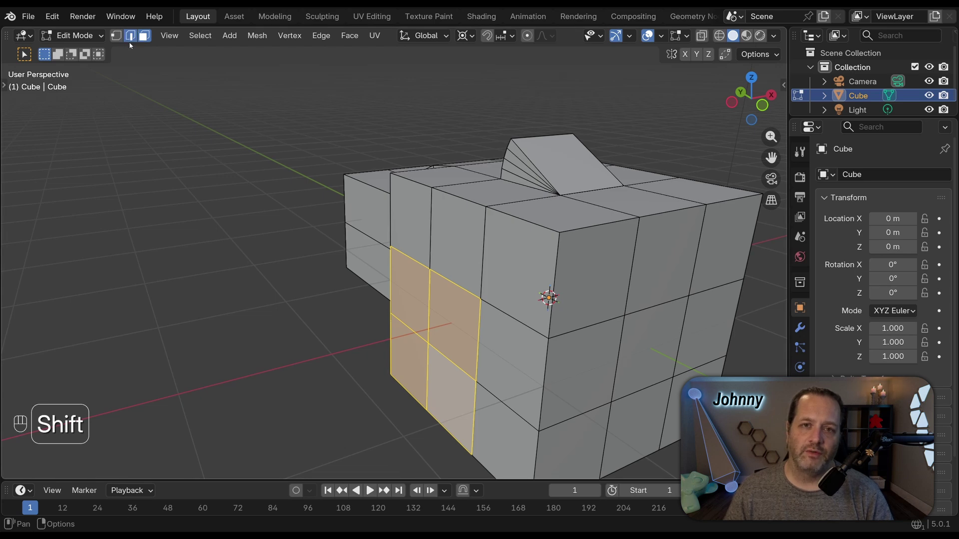
pyautogui.keyDown('shift'); pyautogui.click(453, 198); pyautogui.keyUp('shift')
pyautogui.scroll(-3, 449, 297)
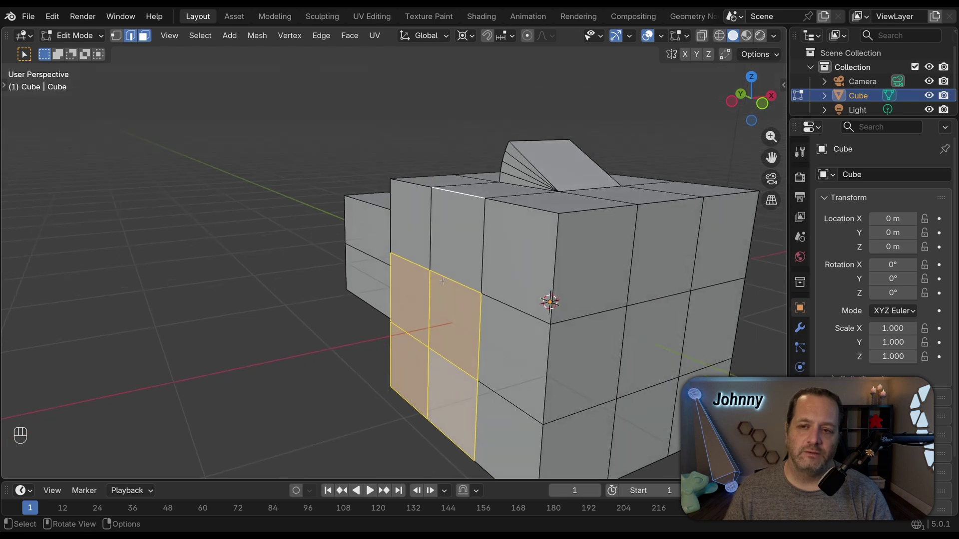
pyautogui.keyDown('shift'); pyautogui.moveTo(449, 297); pyautogui.dragTo(381, 272, button='middle'); pyautogui.keyUp('shift')
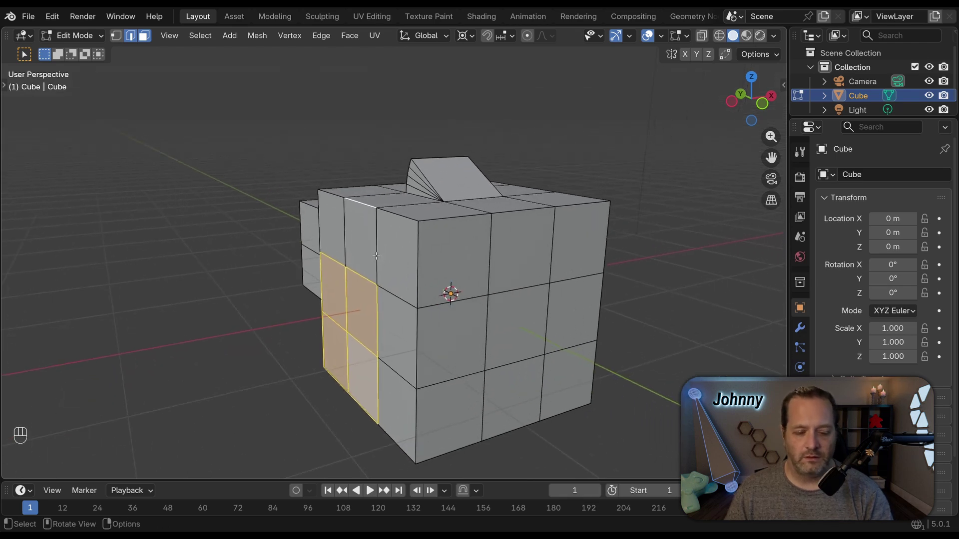
# Apply Hinge Extrude from F3 search with a 65° rotation angle, then deselect
pyautogui.press('F3')
pyautogui.click(430, 284)
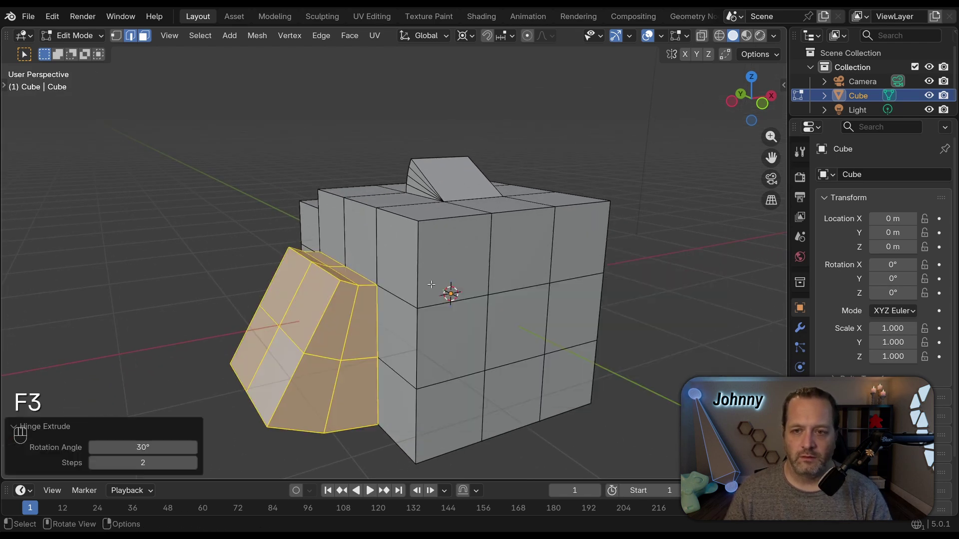
pyautogui.moveTo(252, 357)
pyautogui.mouseDown(button='middle')
pyautogui.moveTo(210, 357)
pyautogui.moveTo(252, 357)
pyautogui.mouseUp(button='middle')
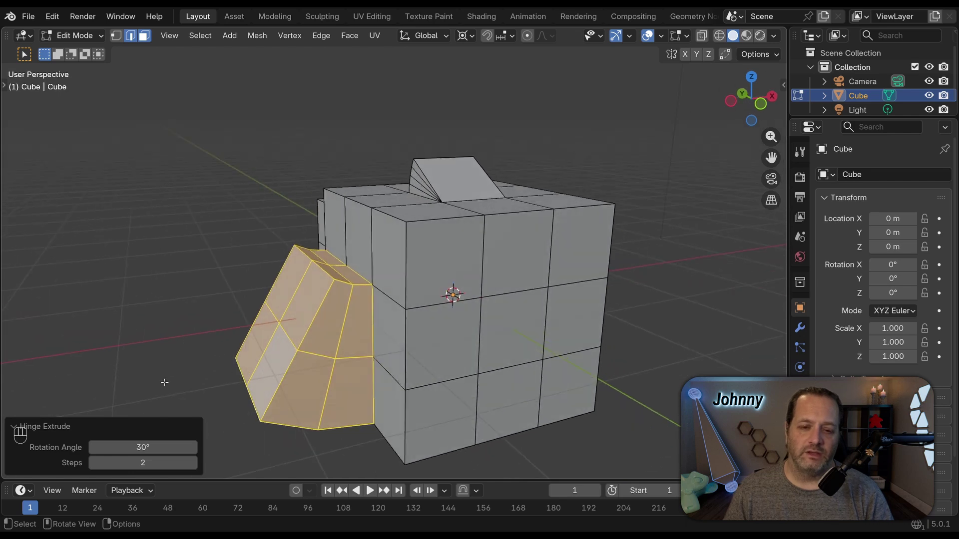
pyautogui.moveTo(143, 447); pyautogui.dragTo(177, 463)
pyautogui.click(254, 129)
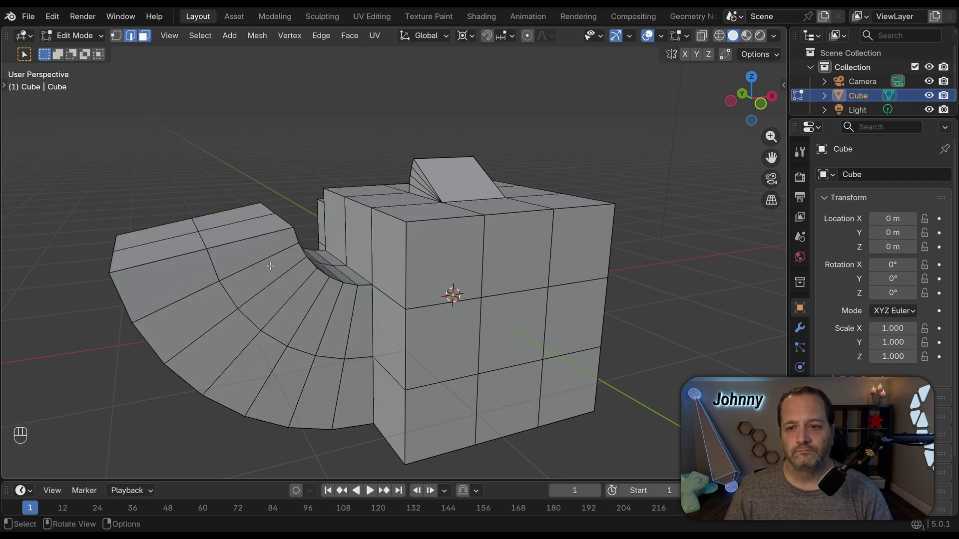
# Select the top edge at the arc's end together with its adjacent end face
pyautogui.moveTo(354, 322); pyautogui.dragTo(476, 276, button='middle')
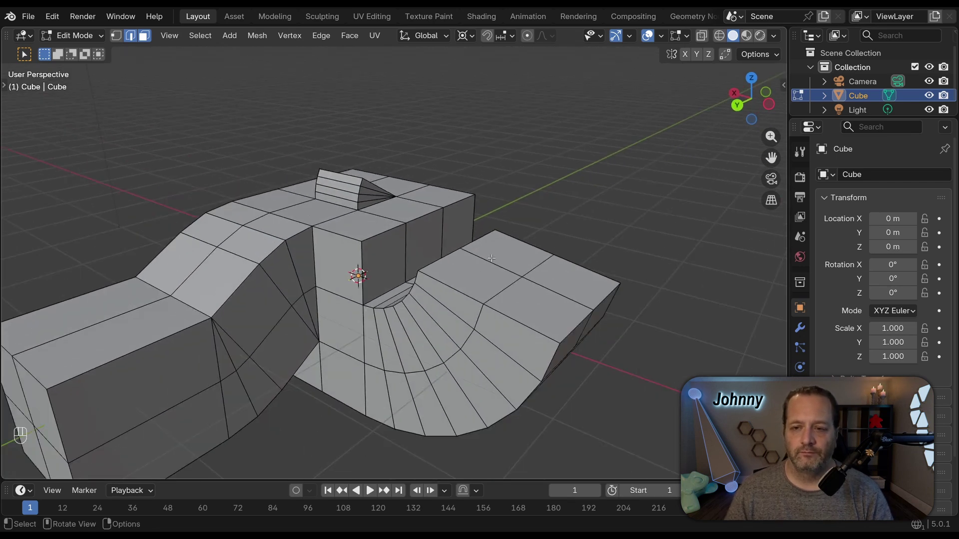
pyautogui.click(543, 277)
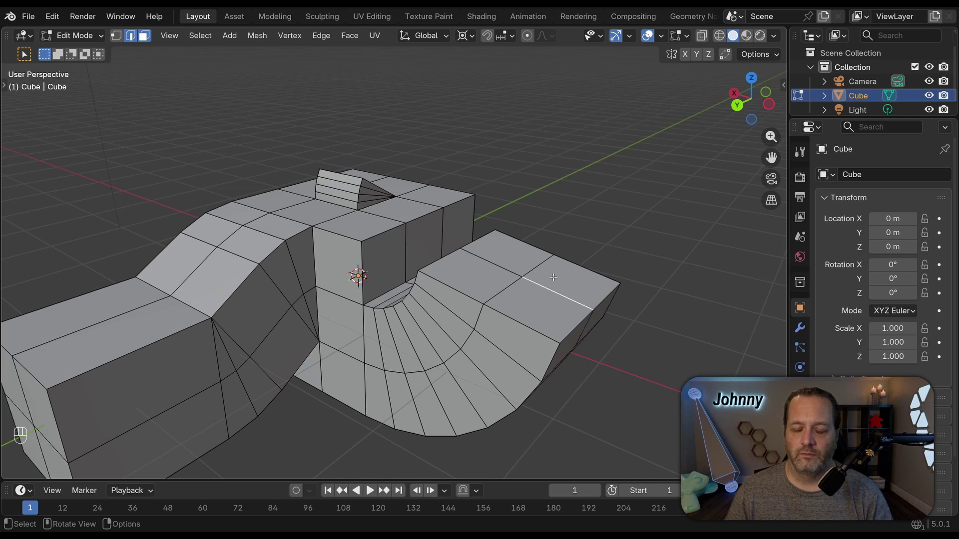
pyautogui.keyDown('shift'); pyautogui.click(549, 276); pyautogui.keyUp('shift')
pyautogui.keyDown('shift'); pyautogui.click(562, 278); pyautogui.keyUp('shift')
pyautogui.keyDown('shift'); pyautogui.click(538, 265); pyautogui.keyUp('shift')
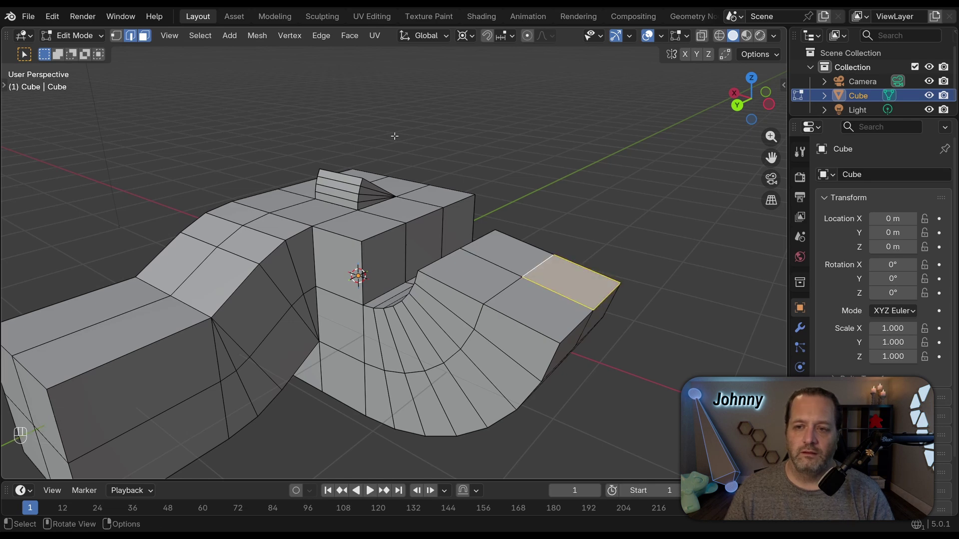
# Hinge-extrude the end face around that edge at an 81° rotation angle
pyautogui.rightClick(569, 184)
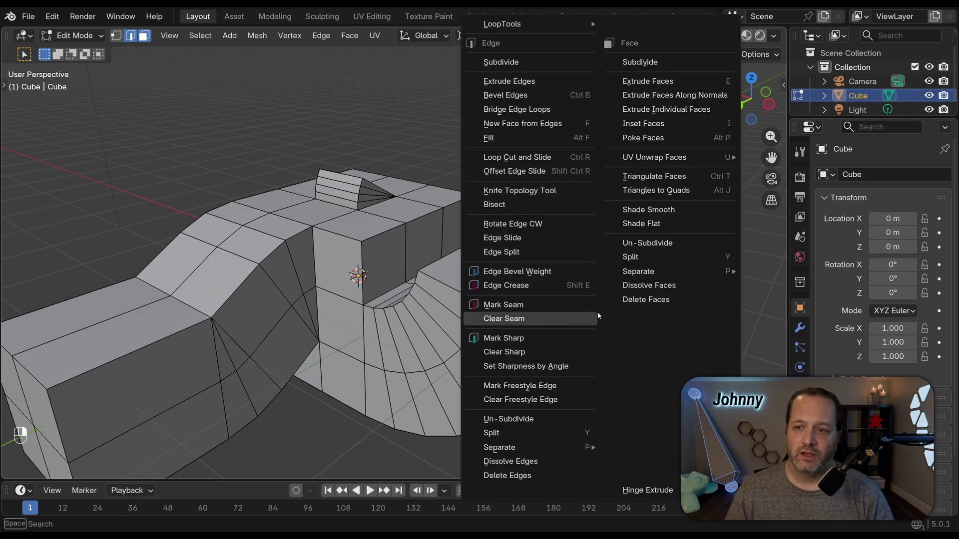
pyautogui.click(662, 490)
pyautogui.moveTo(145, 448)
pyautogui.mouseDown()
pyautogui.moveTo(170, 447)
pyautogui.moveTo(155, 453)
pyautogui.mouseUp()
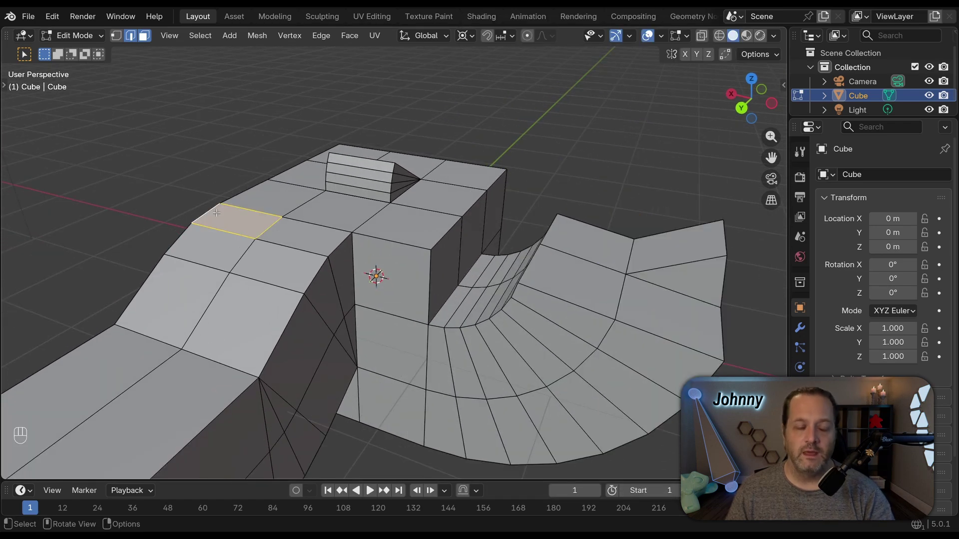
pyautogui.press('F3')
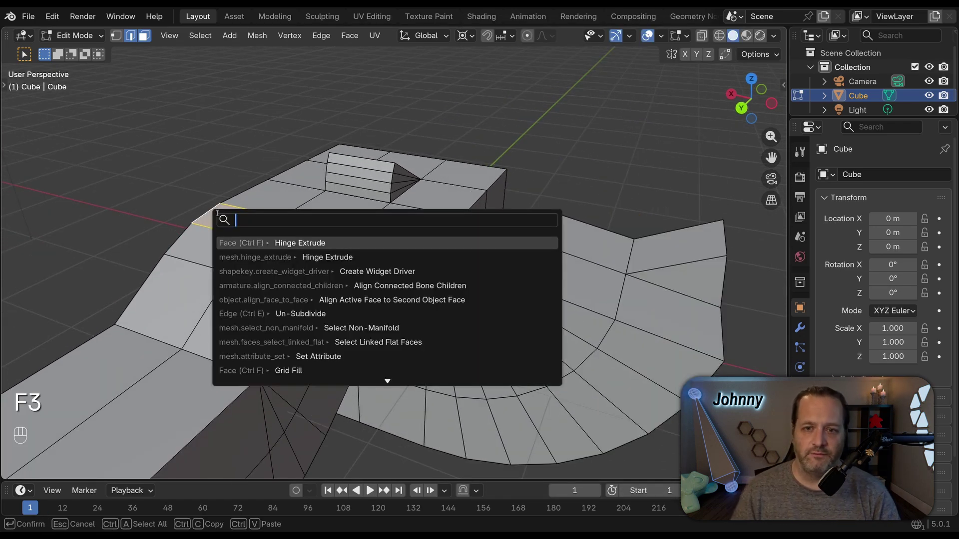